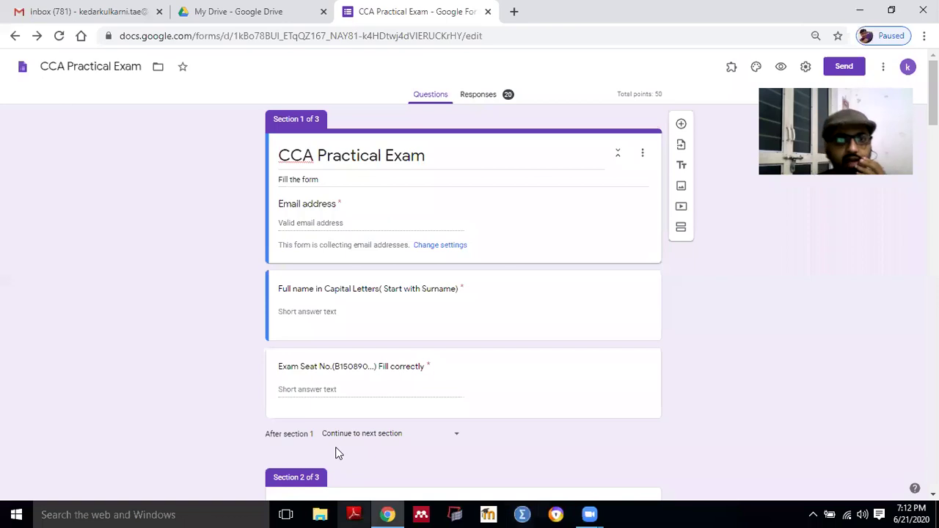
Look at the Gmail inbox and the My Drive files, and return to the CCA Practical Exam form
click(60, 12)
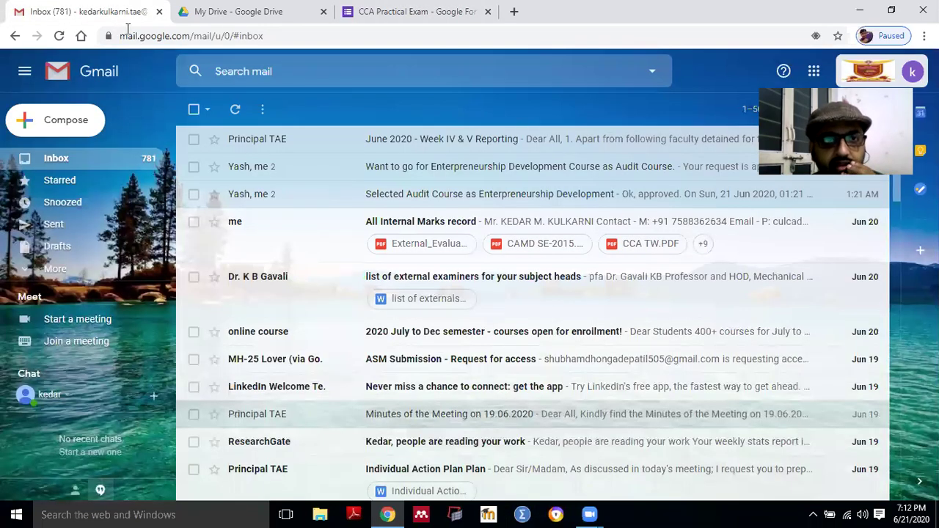
click(215, 13)
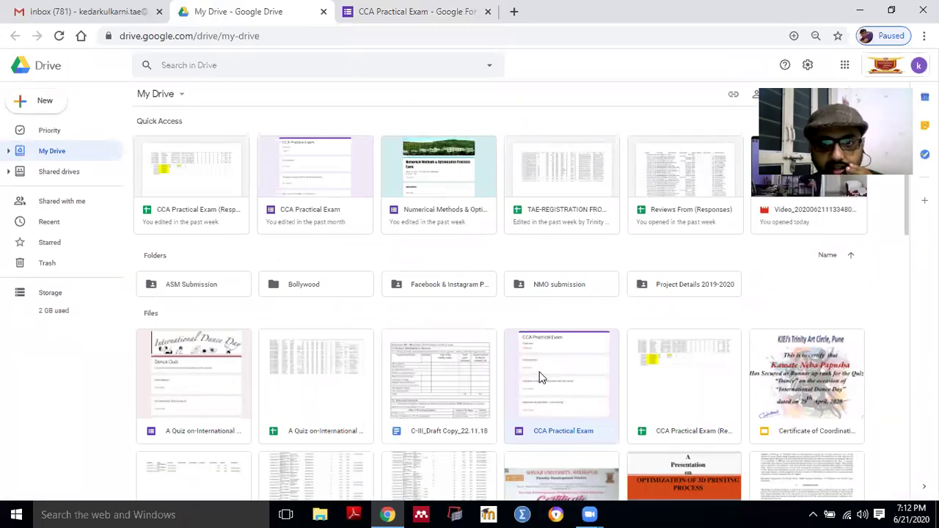
click(389, 12)
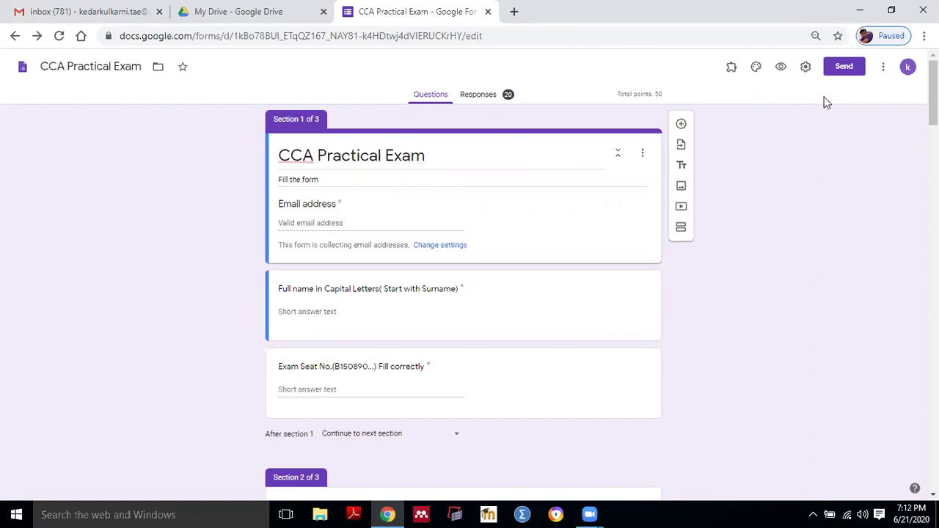
Find the Certify'em add-on in the G Suite Marketplace, view its details page and close the marketplace
click(884, 68)
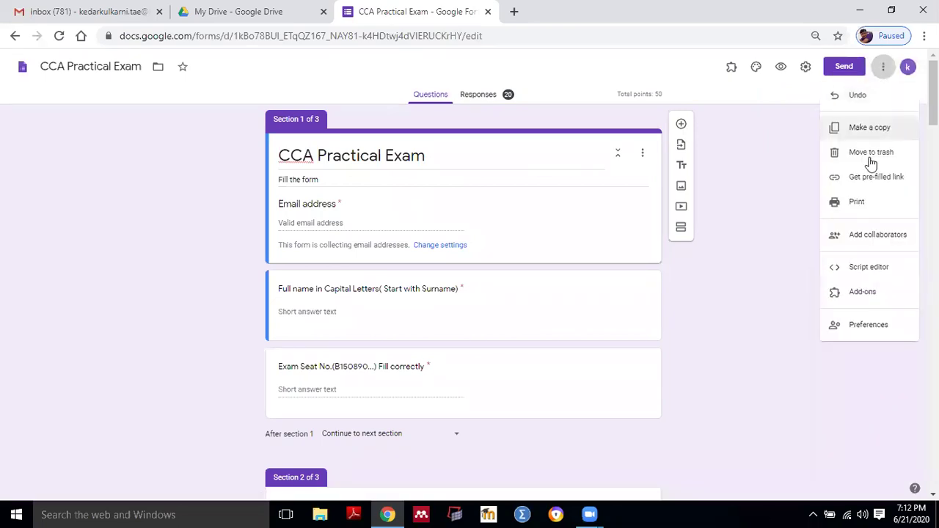
click(859, 297)
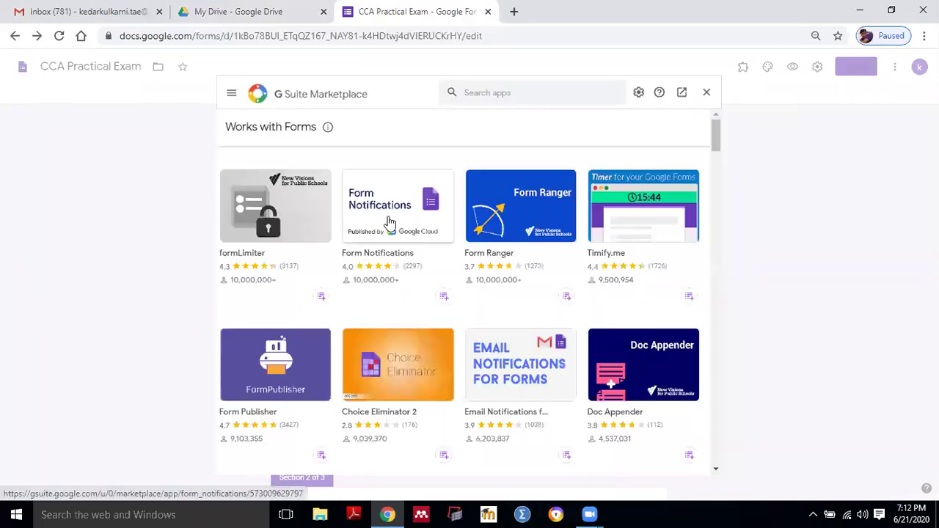
click(483, 93)
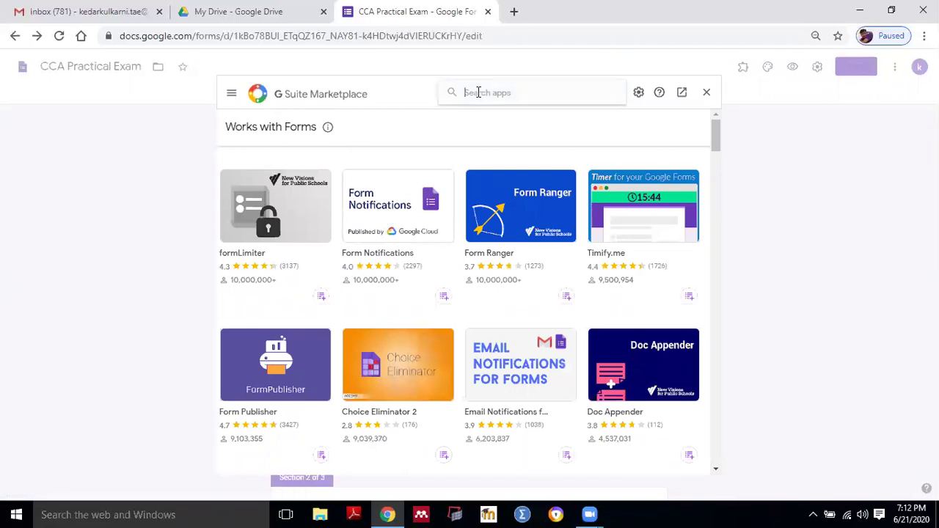
text(cel)
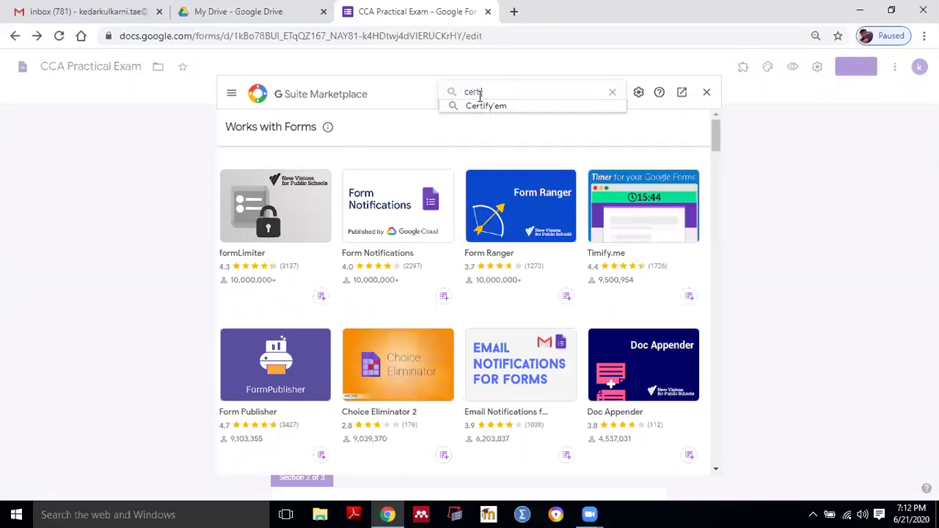
click(480, 110)
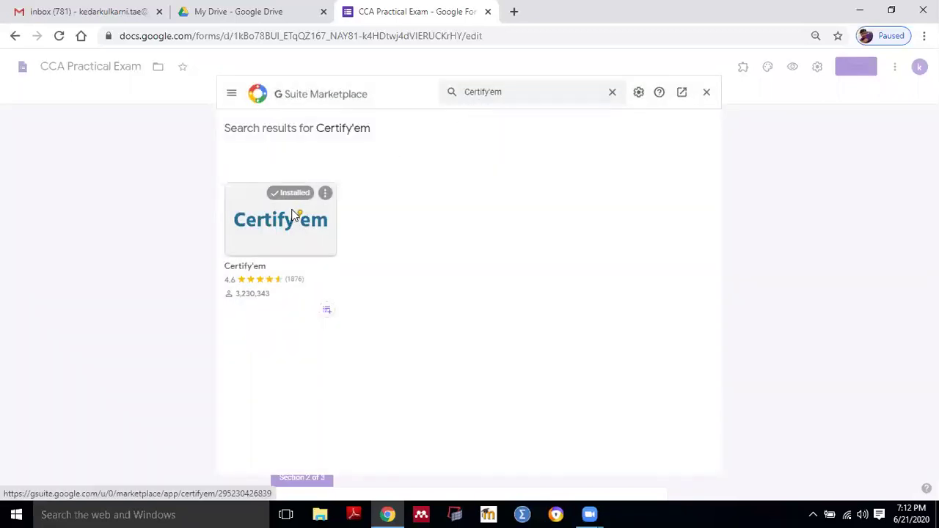
click(293, 214)
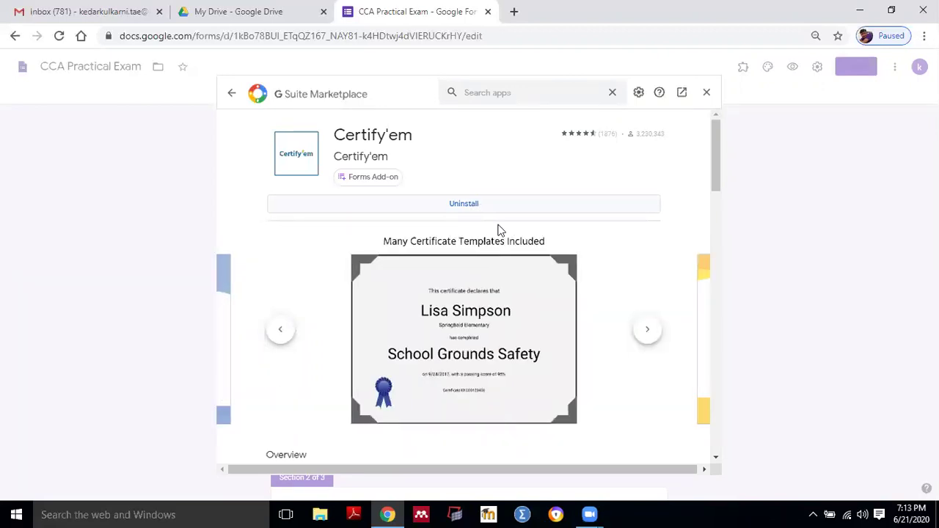
click(708, 91)
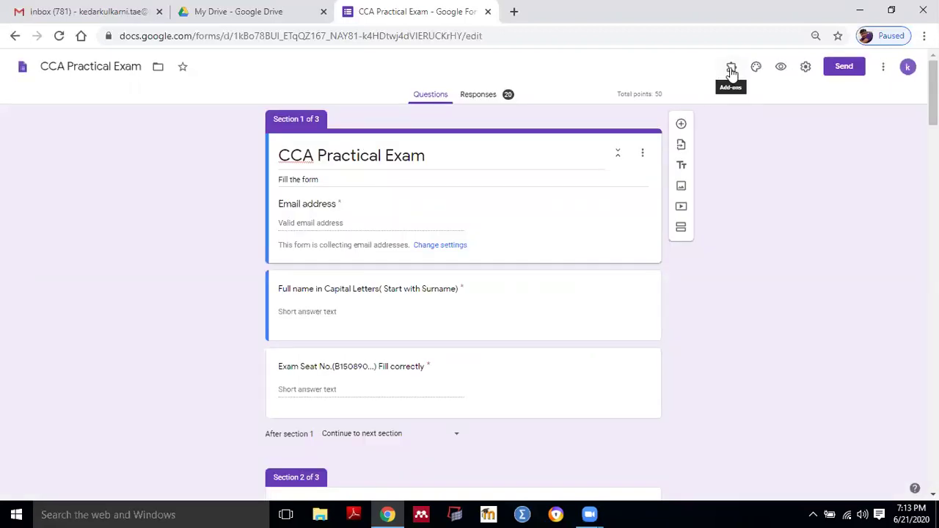
click(731, 70)
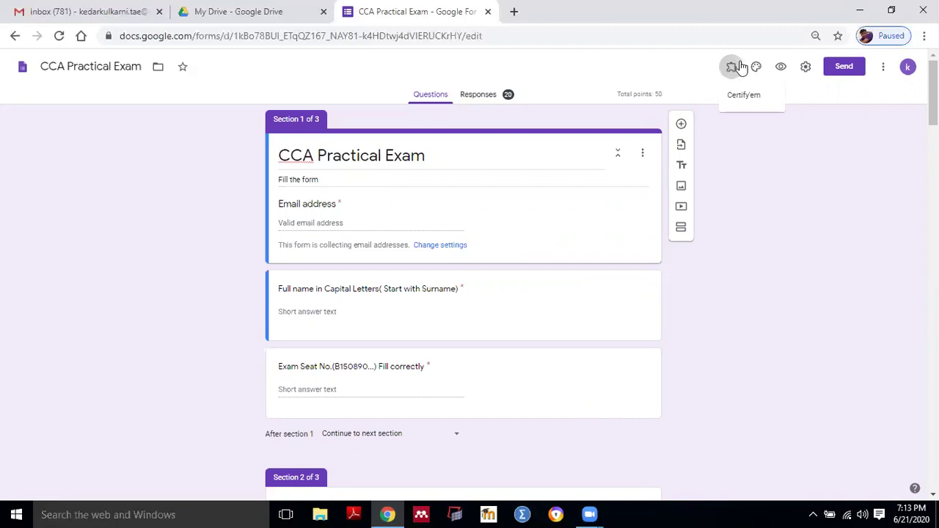
click(739, 100)
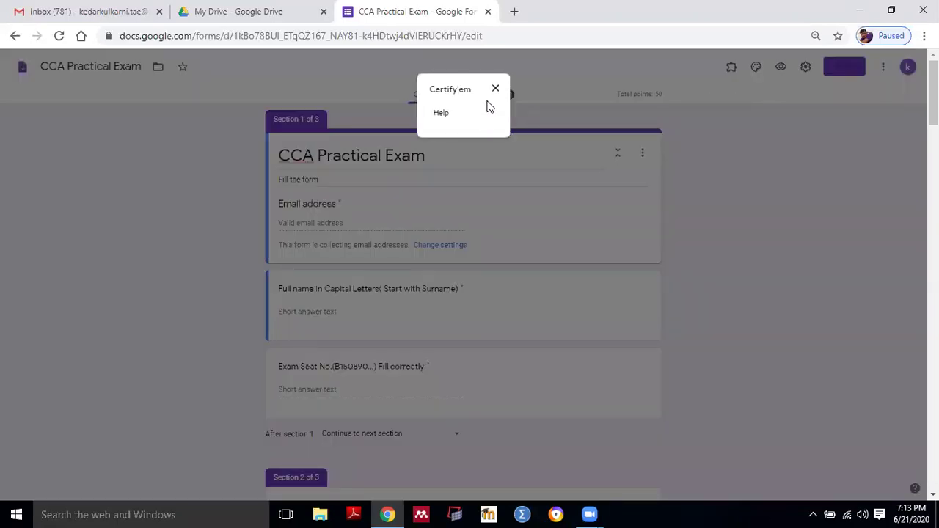
click(495, 90)
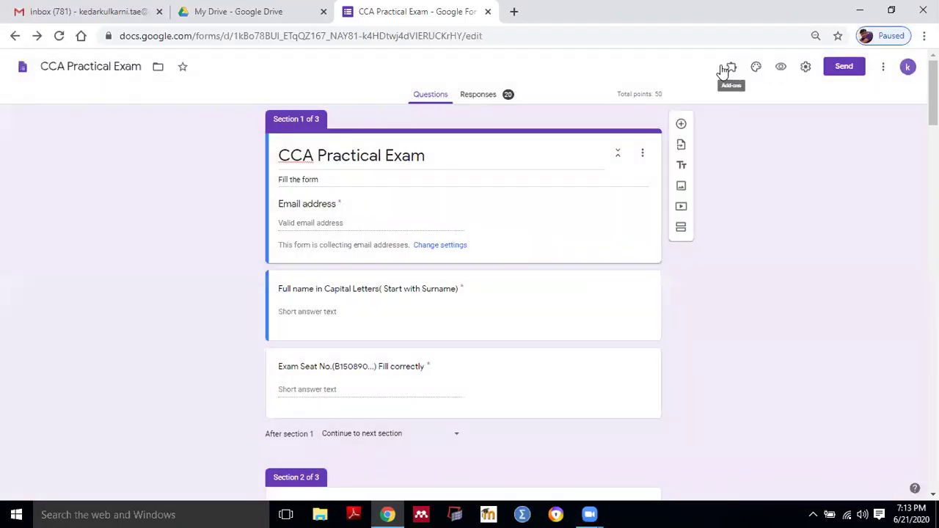
Reload the CCA Practical Exam form's editing page
click(521, 38)
key(Return)
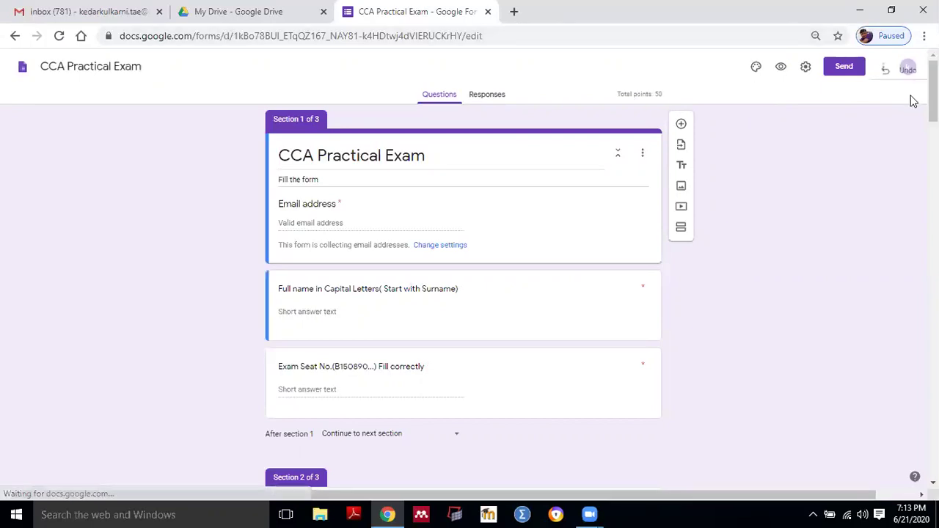
click(525, 30)
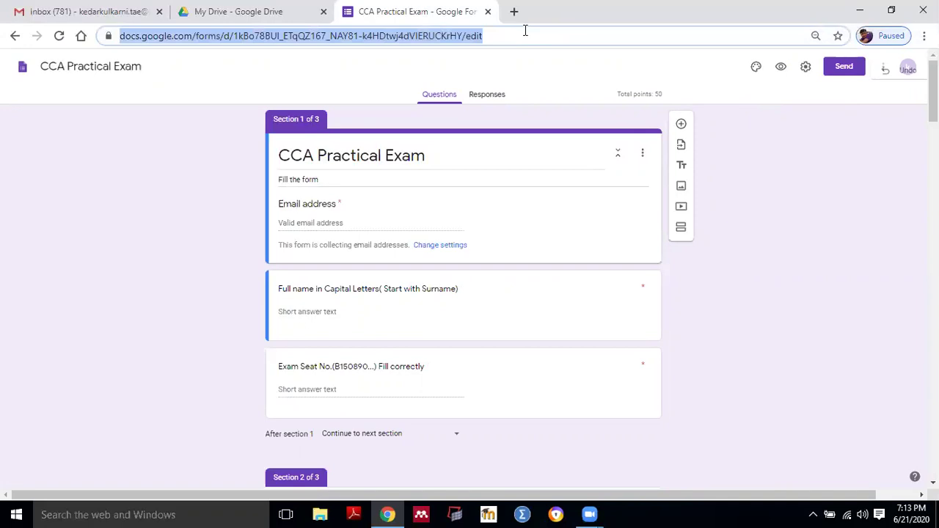
key(Return)
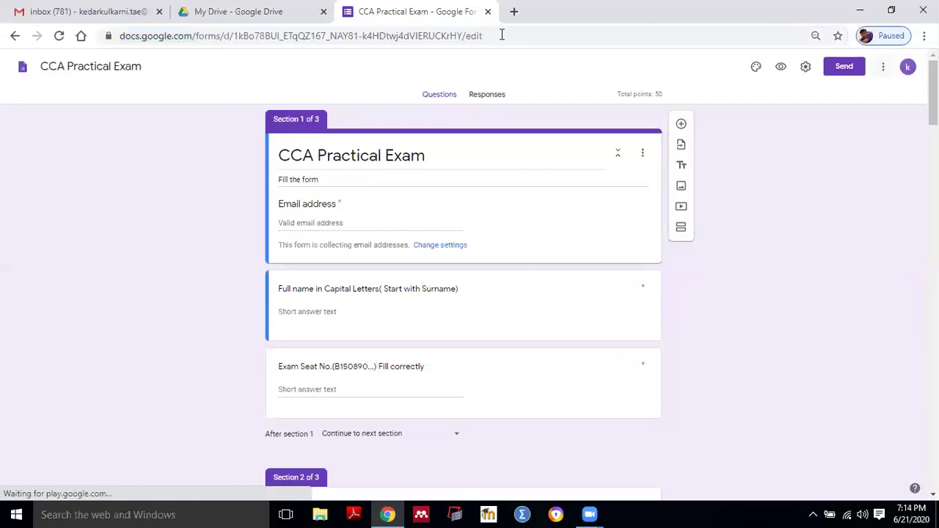
click(883, 67)
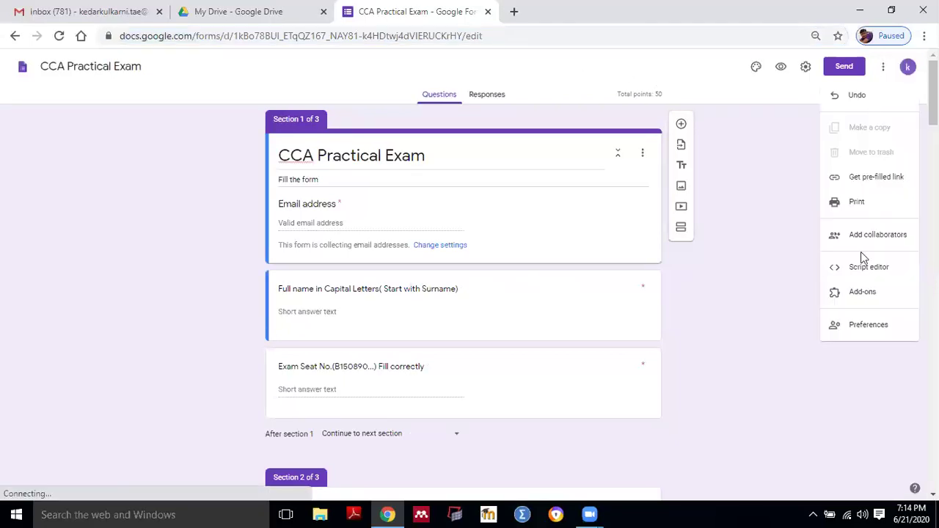
click(883, 68)
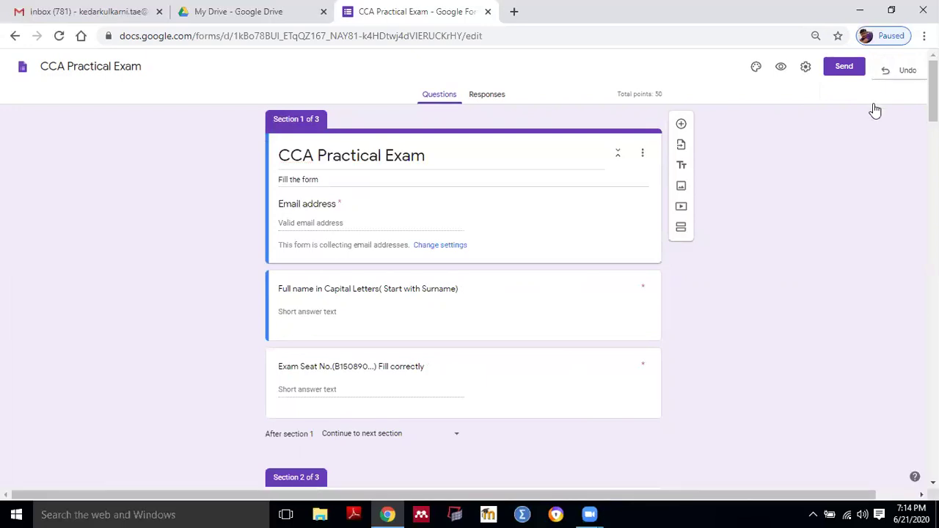
click(882, 67)
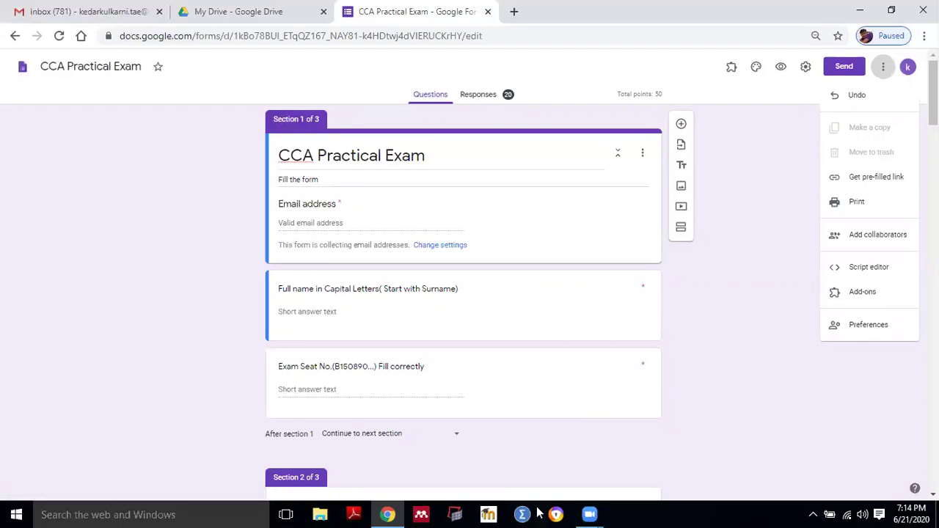
click(576, 437)
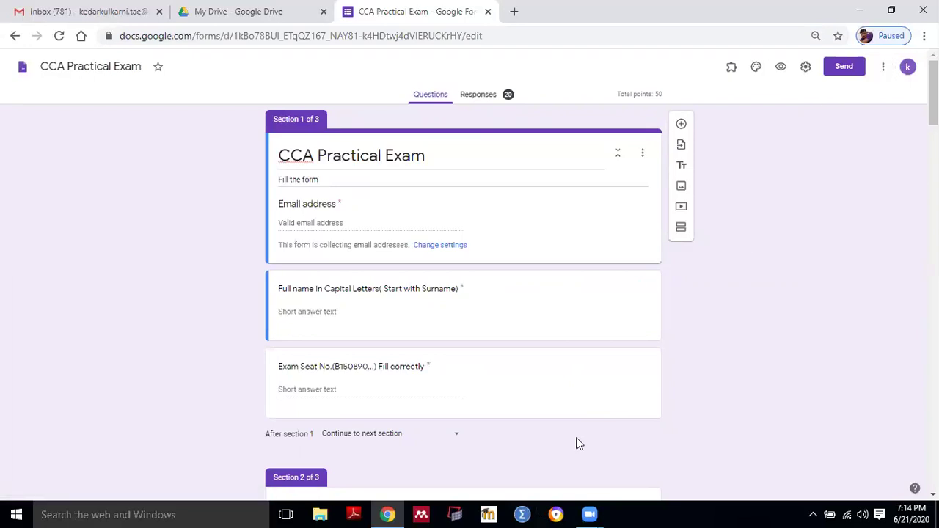
Enable the Certify'em add-on in this quiz and turn certification on
click(732, 70)
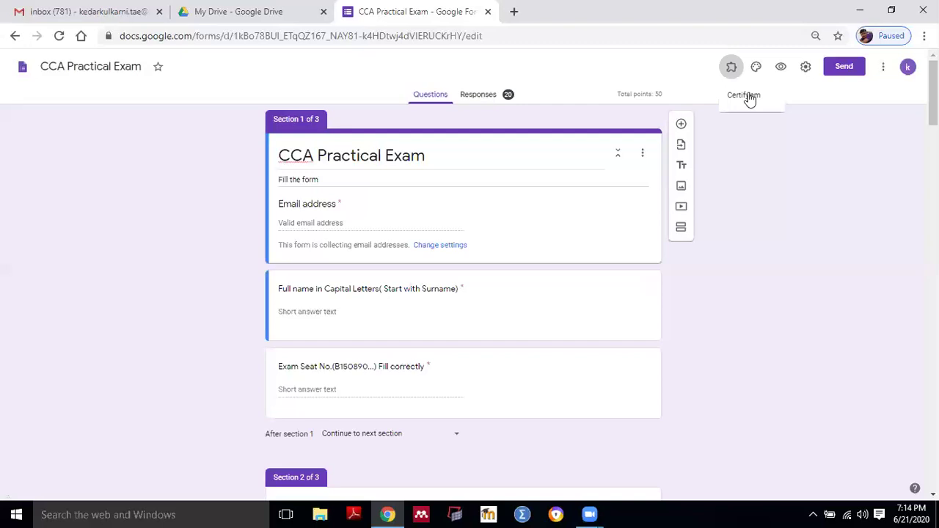
click(747, 95)
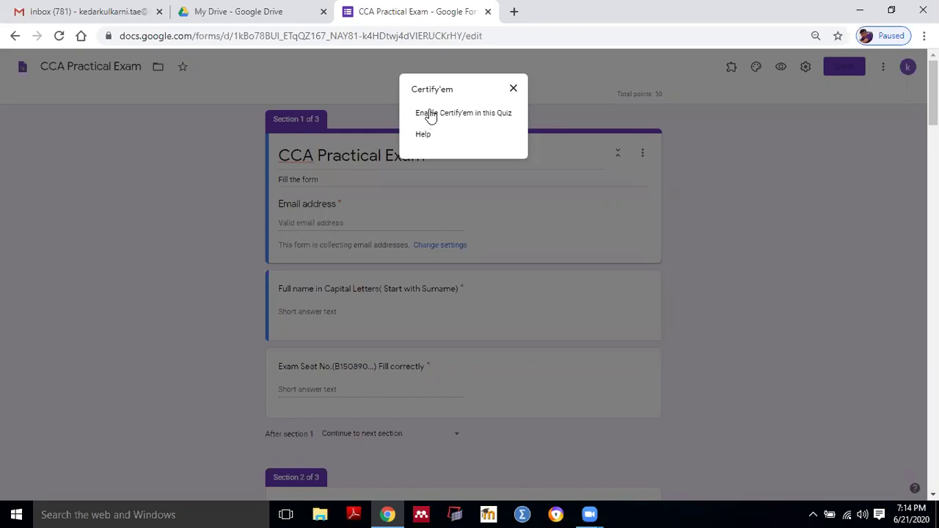
click(431, 115)
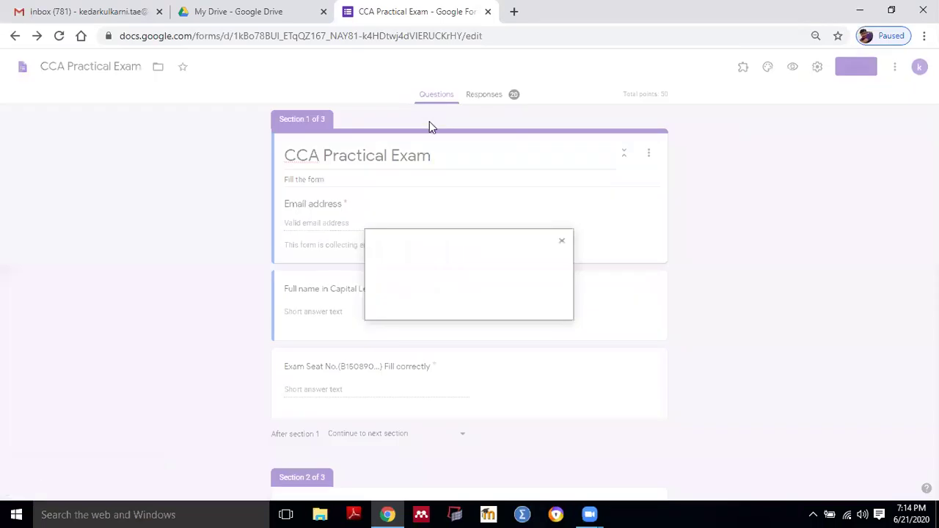
click(423, 295)
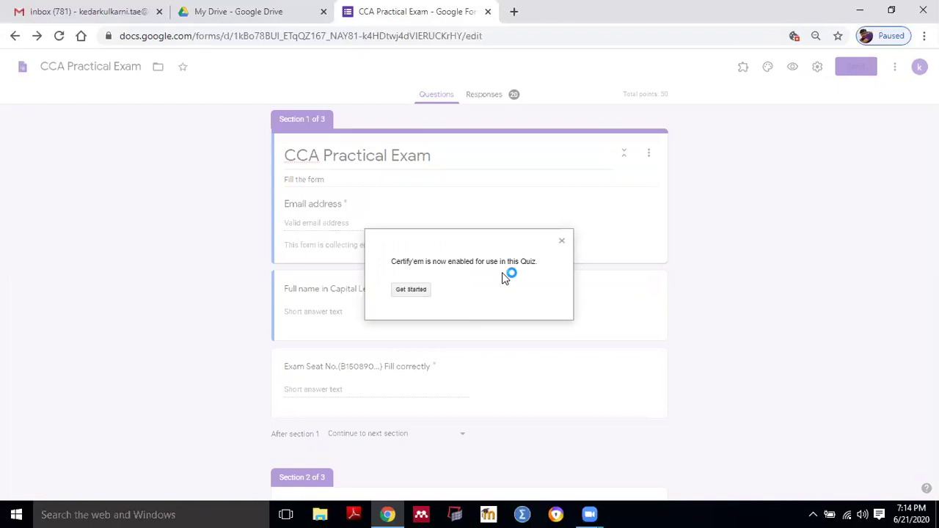
click(411, 290)
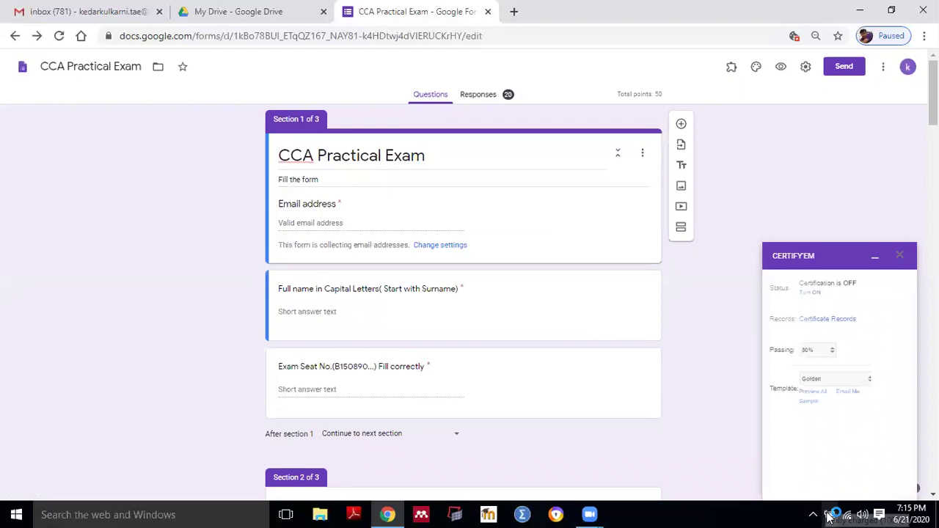
click(830, 301)
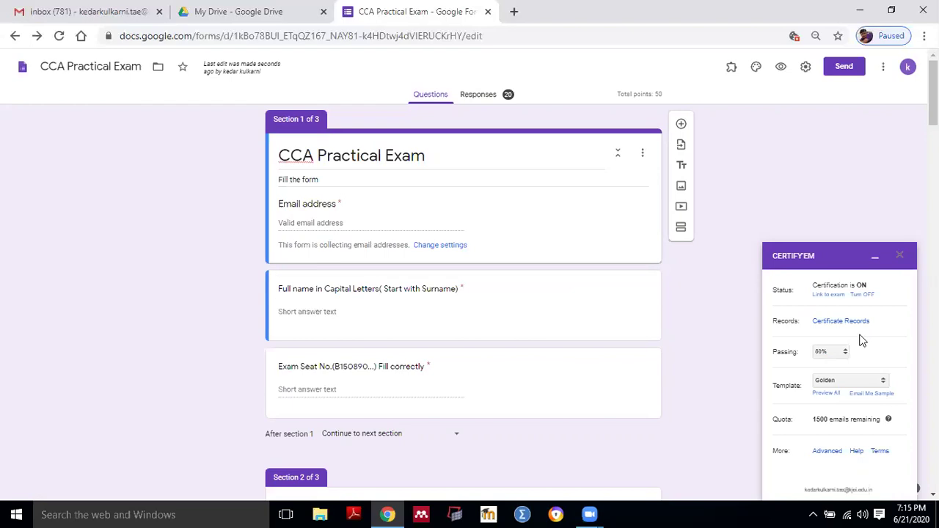
View the exam through its Certify'em link and the Certificate Records spreadsheet, closing each after viewing
click(828, 294)
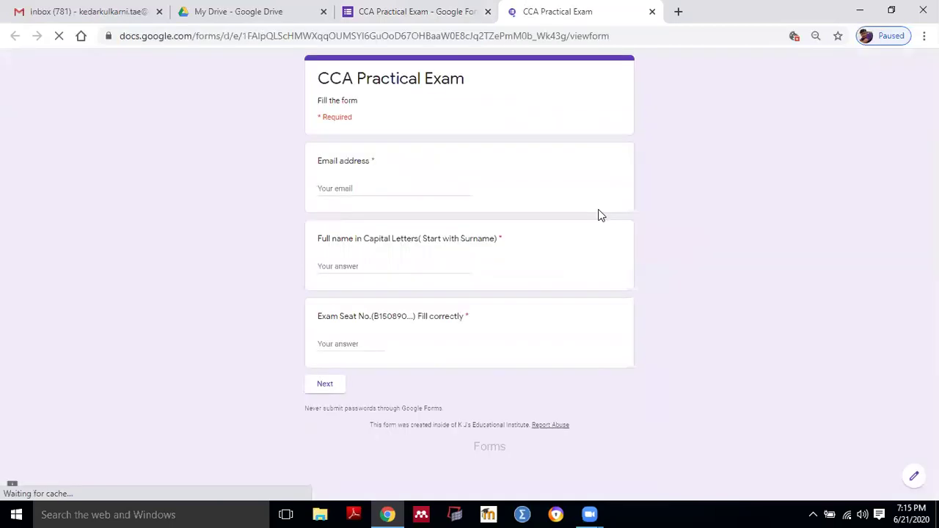
click(321, 384)
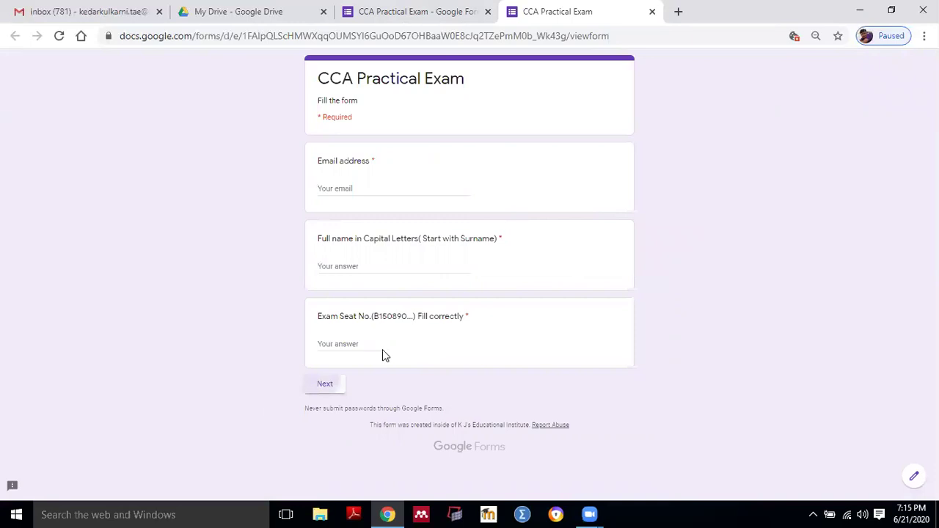
click(652, 11)
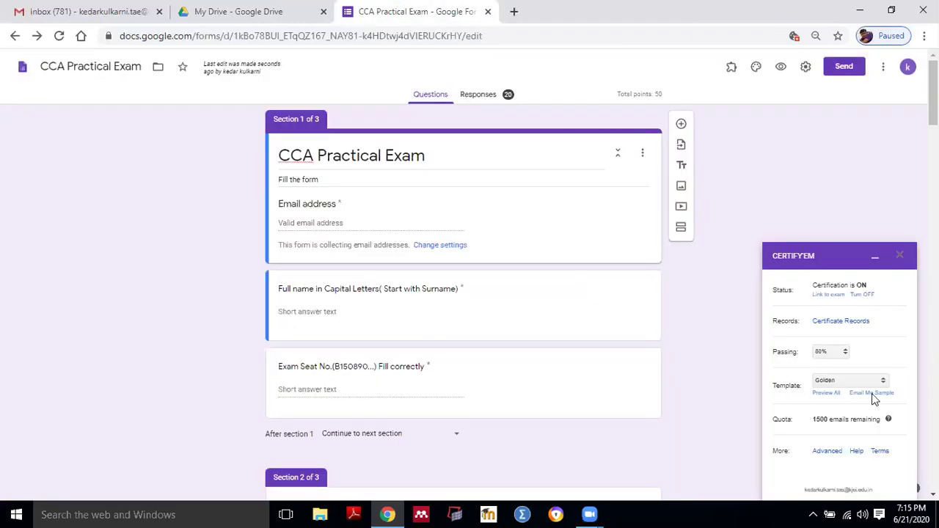
click(854, 324)
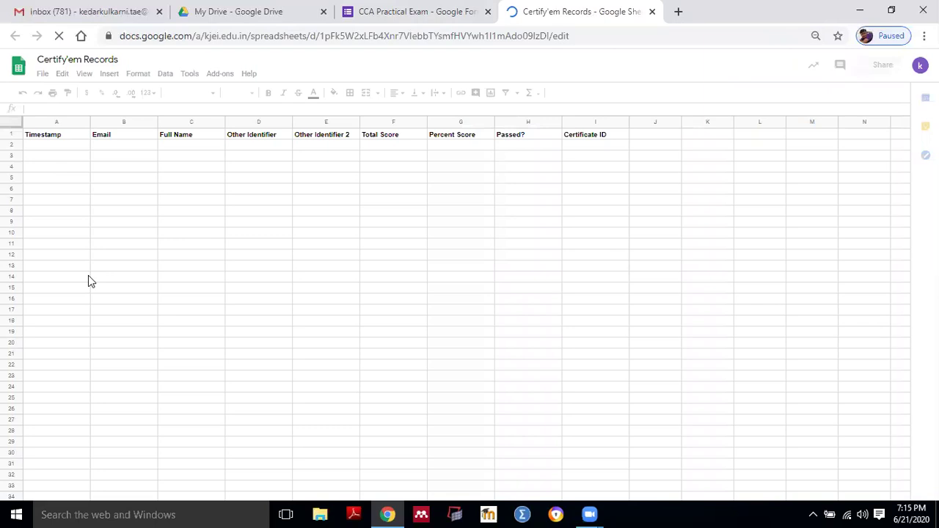
click(652, 12)
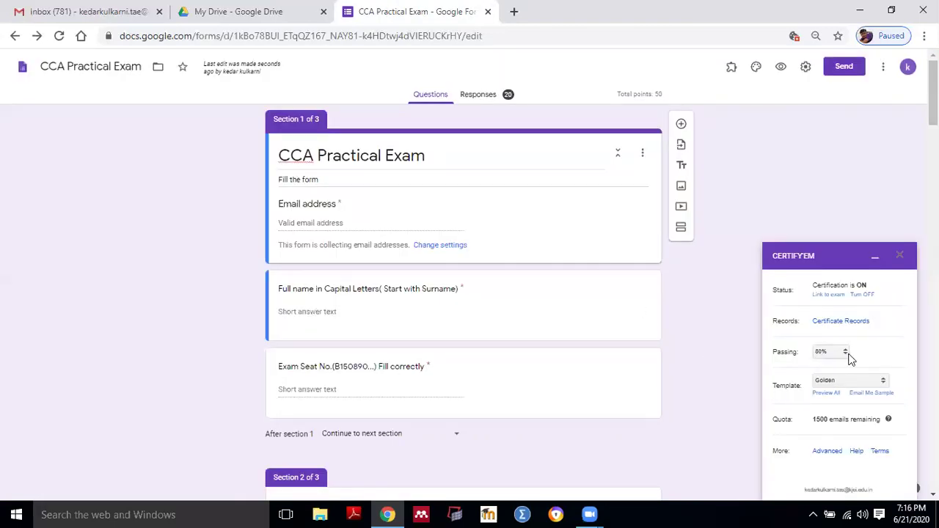
Set the Certify'em passing score to 40%
click(845, 353)
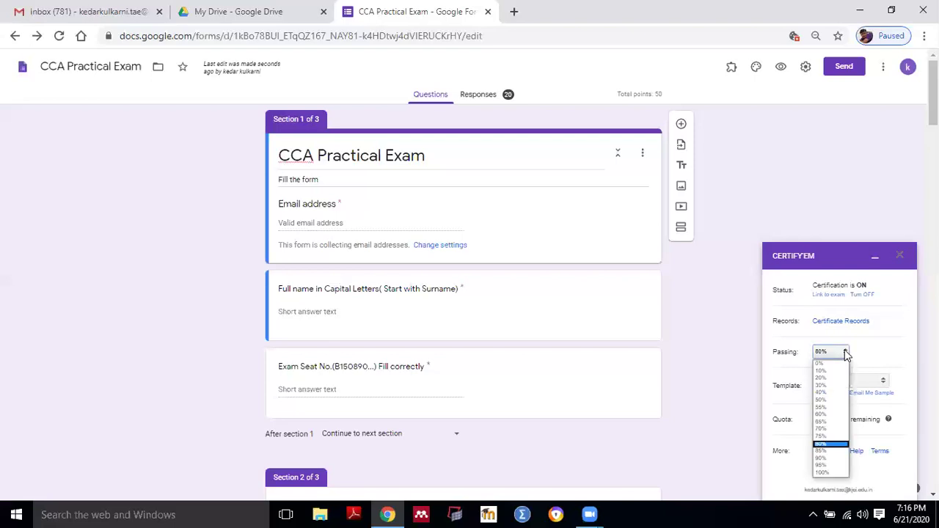
click(827, 394)
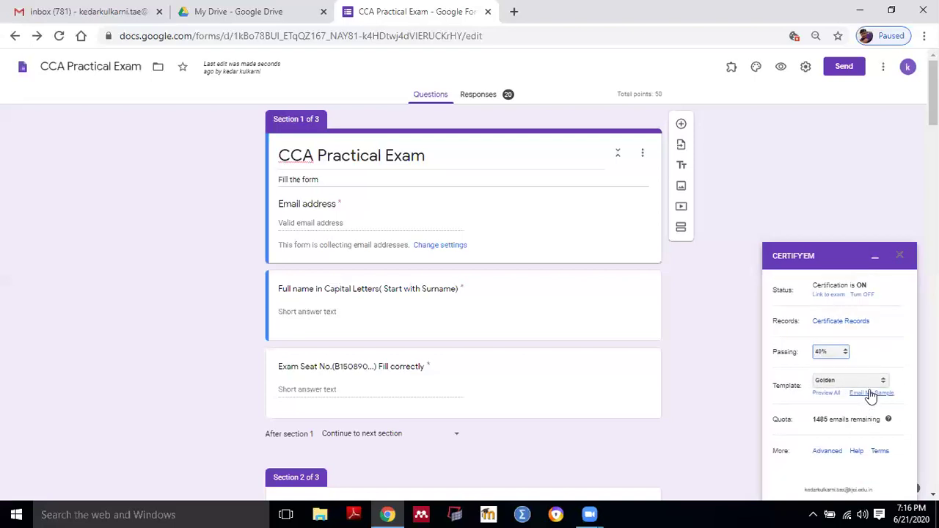
Try to set the NMO certificate PowerPoint file as Certify'em's custom certificate template, and close the certificate setup dialog
click(874, 381)
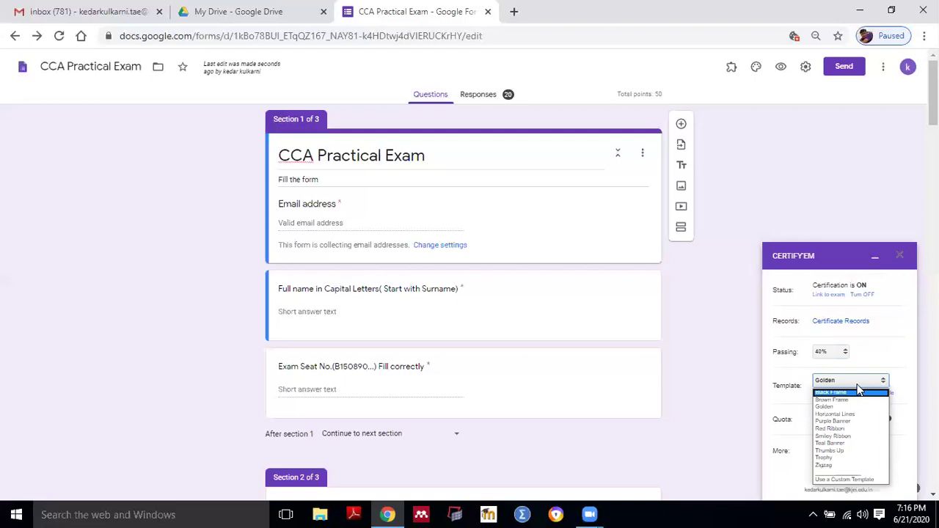
click(837, 481)
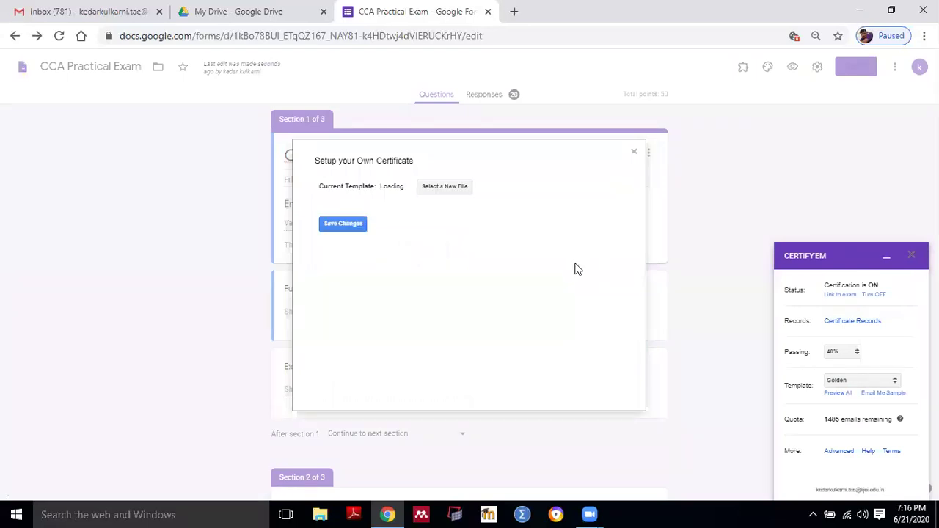
click(448, 189)
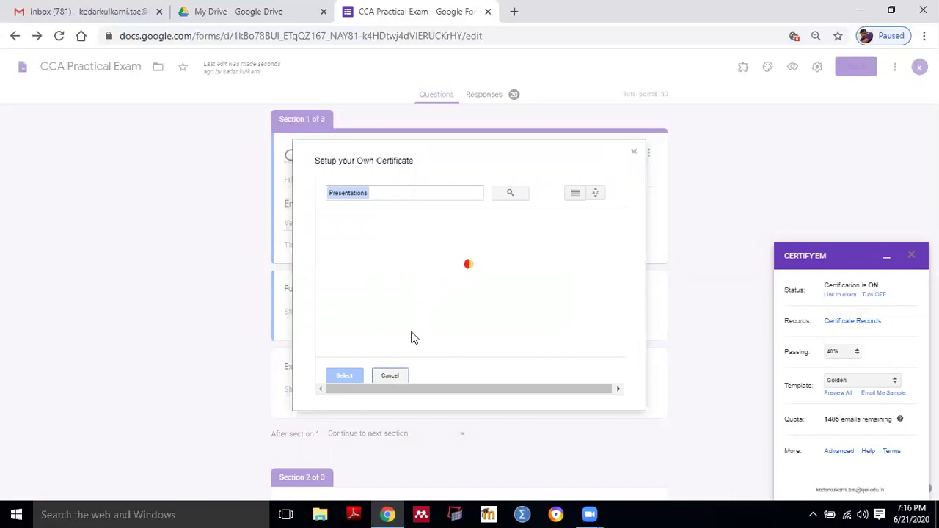
scroll(592, 318, down, 3)
scroll(590, 319, down, 5)
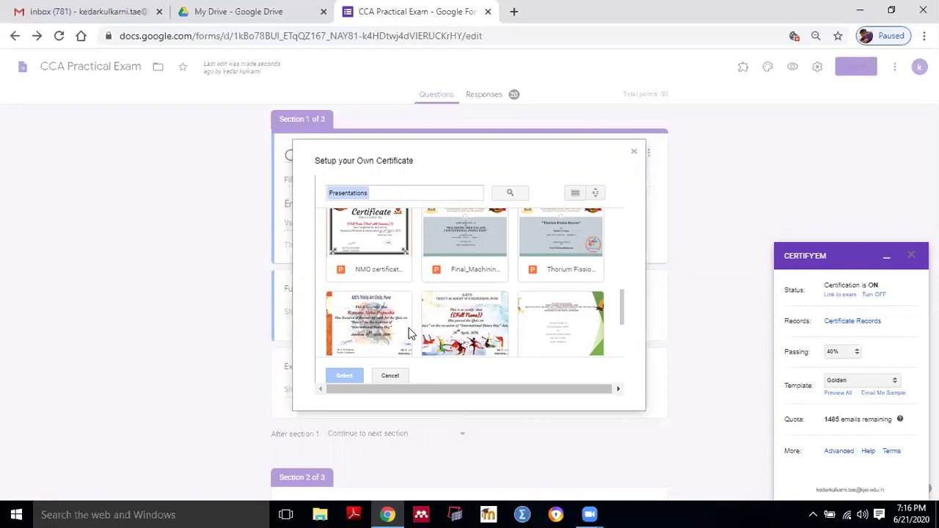
scroll(409, 334, up, 4)
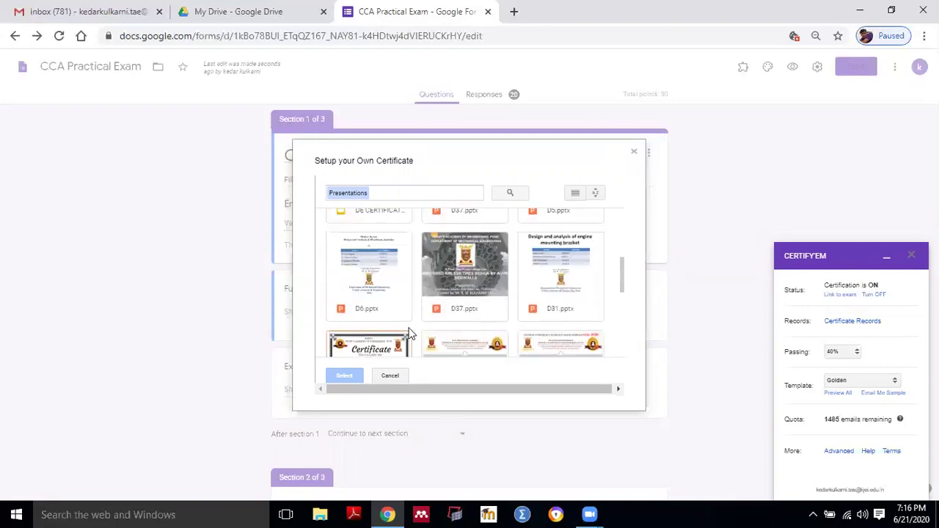
scroll(402, 349, down, 4)
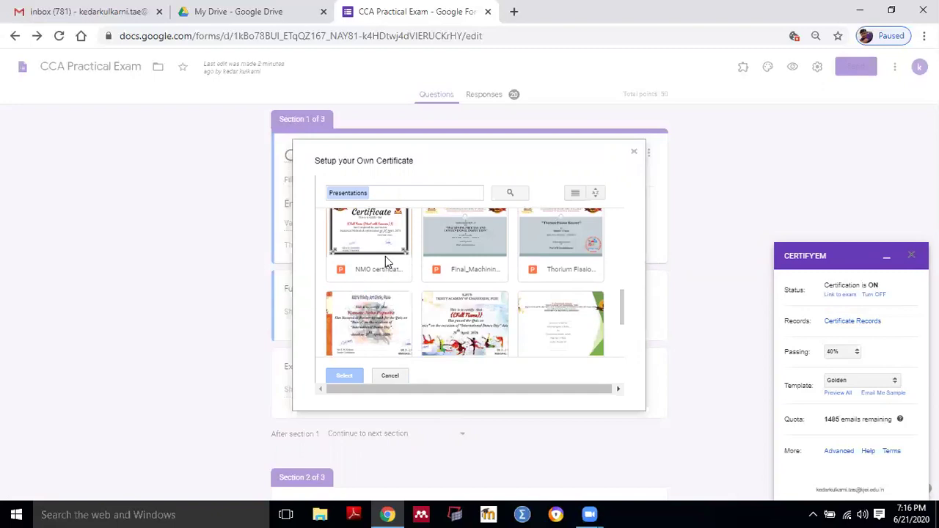
click(383, 236)
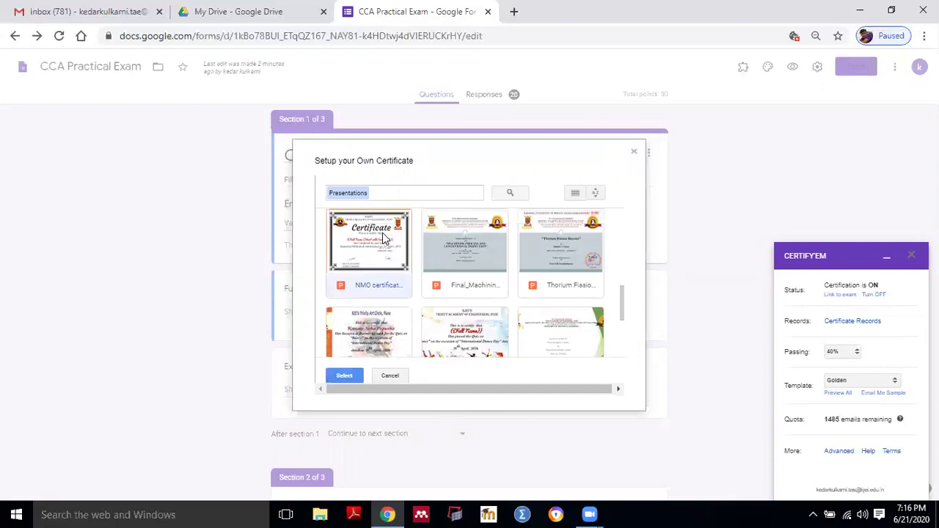
click(347, 377)
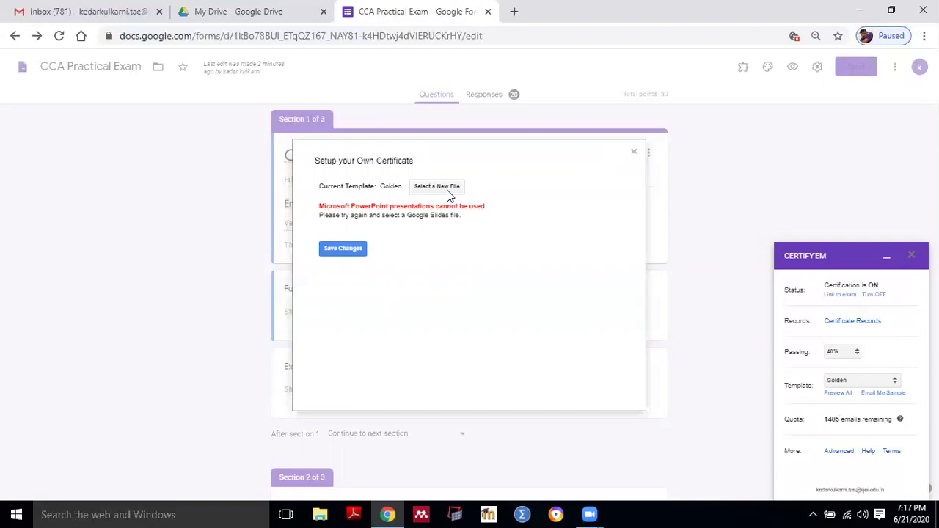
click(634, 154)
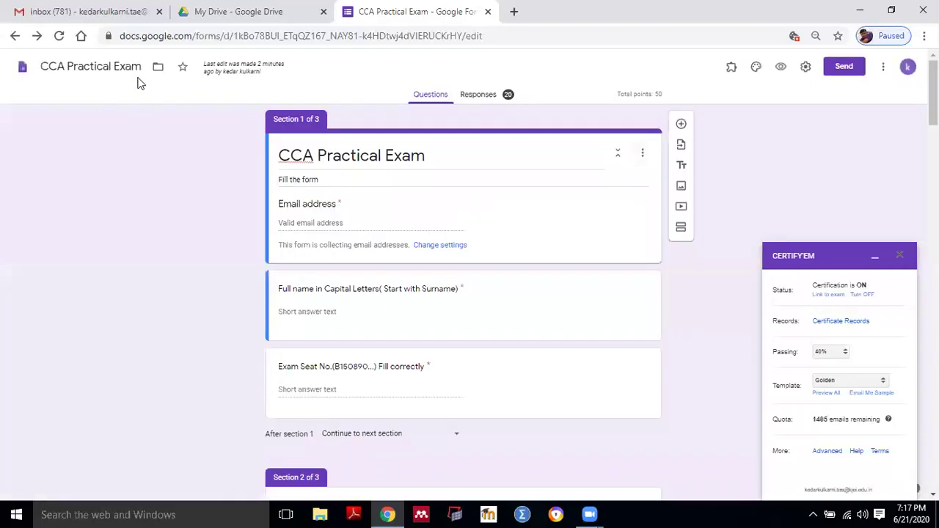
Switch to Google Drive and open Google Slides from its list of Google apps
click(213, 10)
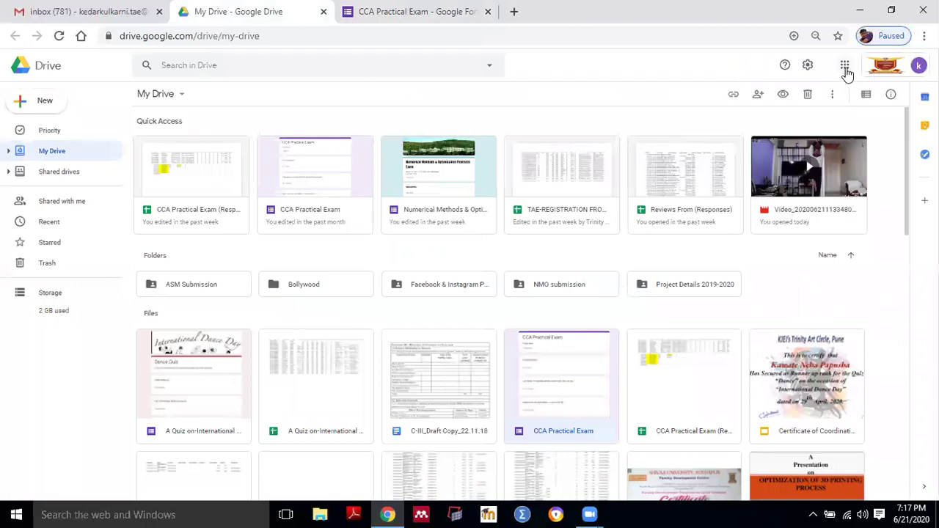
click(844, 66)
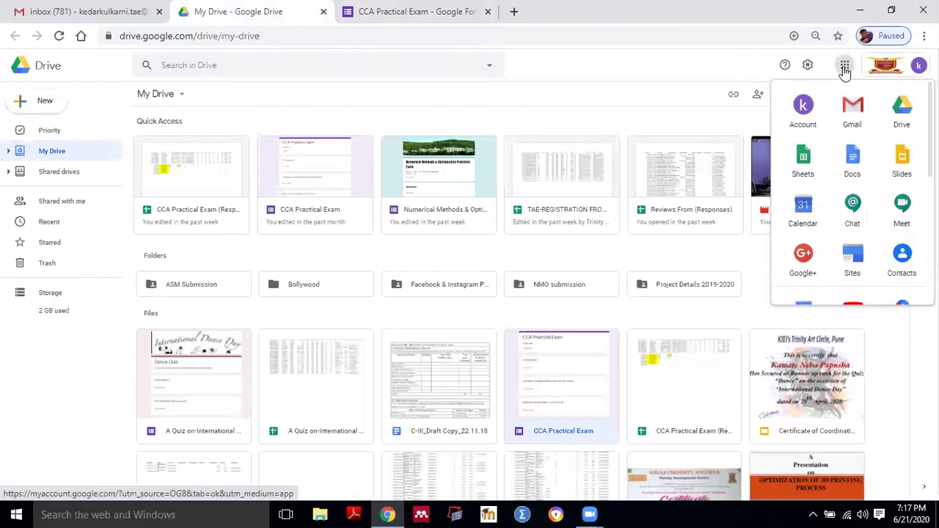
scroll(869, 147, down, 1)
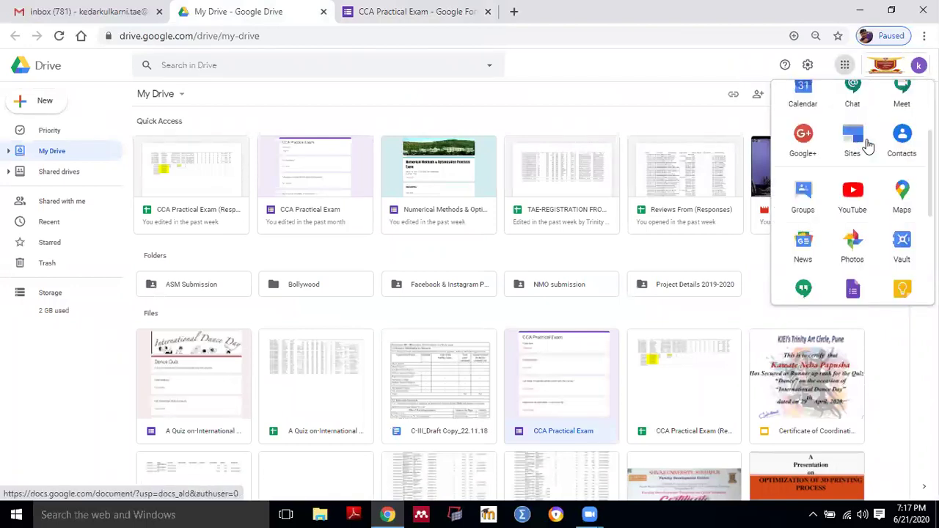
click(902, 98)
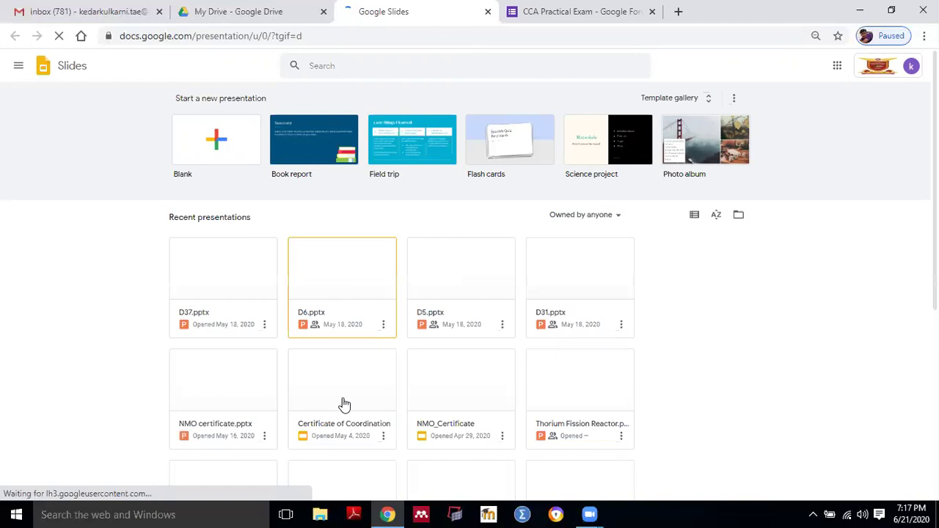
Look through the recent presentations and open the Google Slides file Certificate of Coordination
scroll(643, 337, down, 1)
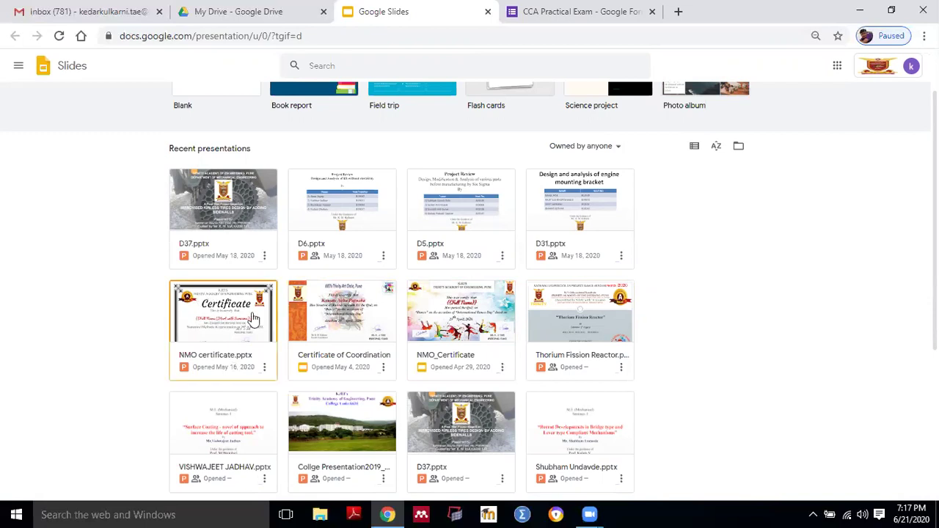
scroll(450, 347, down, 1)
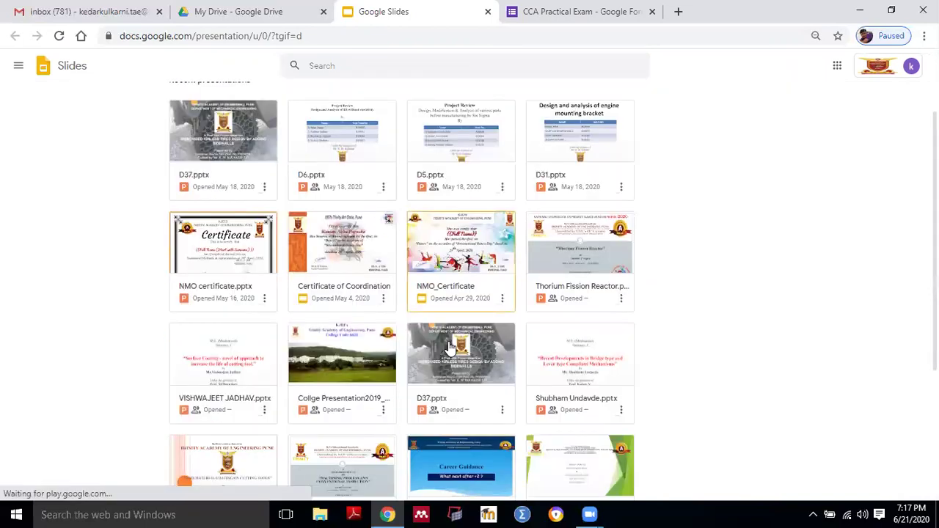
scroll(450, 347, down, 2)
scroll(440, 359, down, 1)
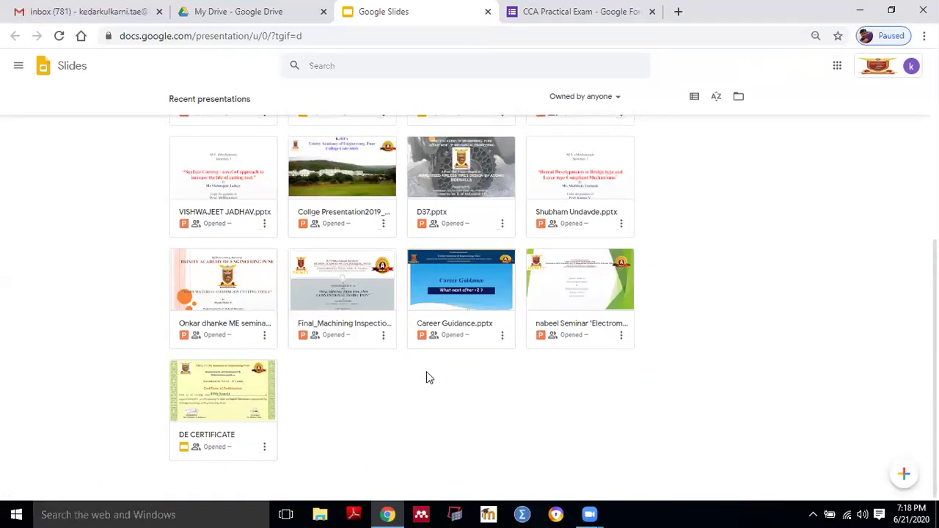
scroll(426, 372, up, 3)
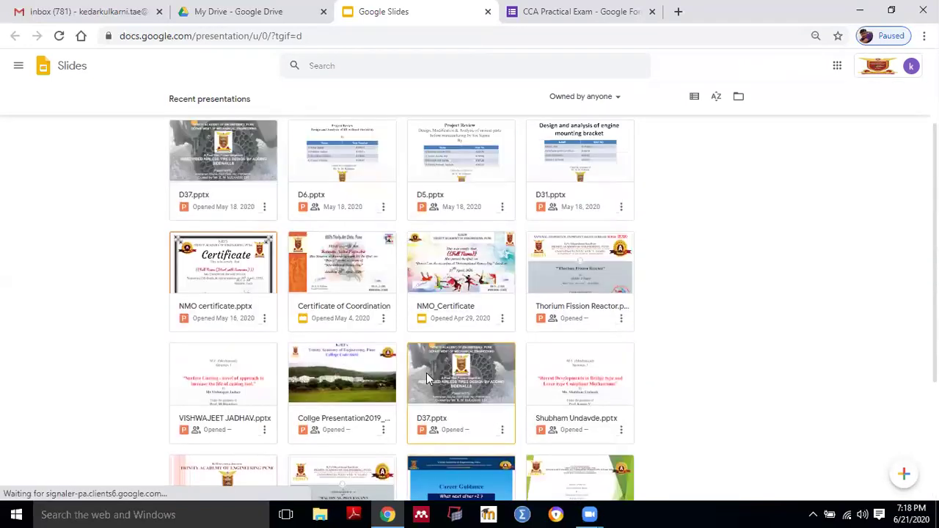
click(344, 253)
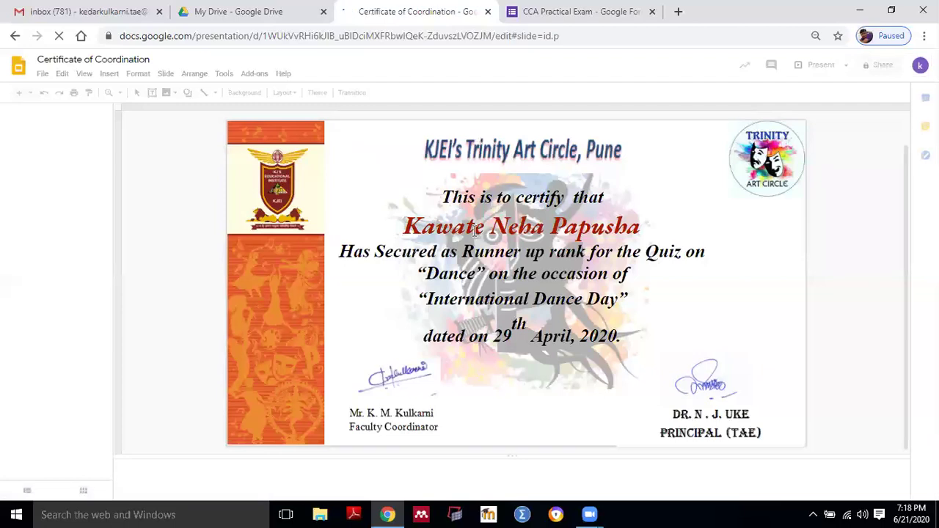
Replace the recipient's name in the certificate's main text with the placeholder {{Full name}}
click(454, 230)
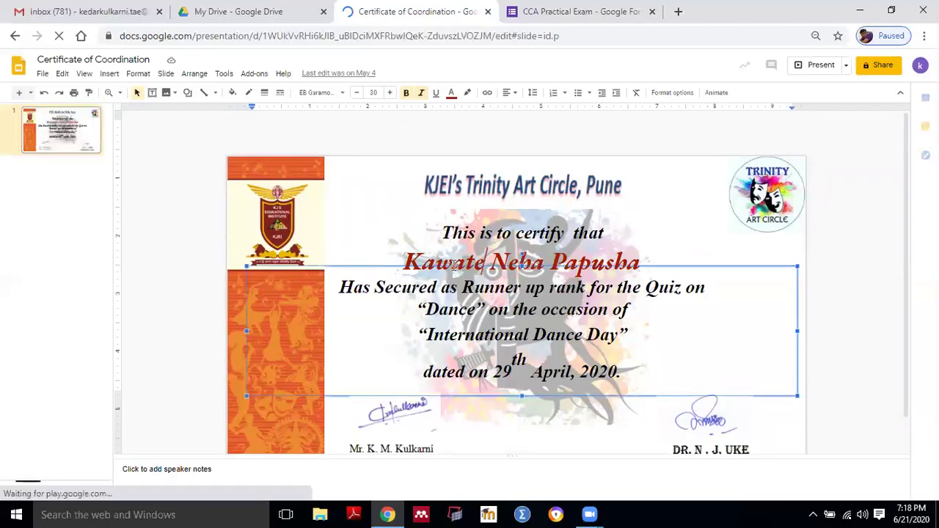
drag(644, 264, 527, 308)
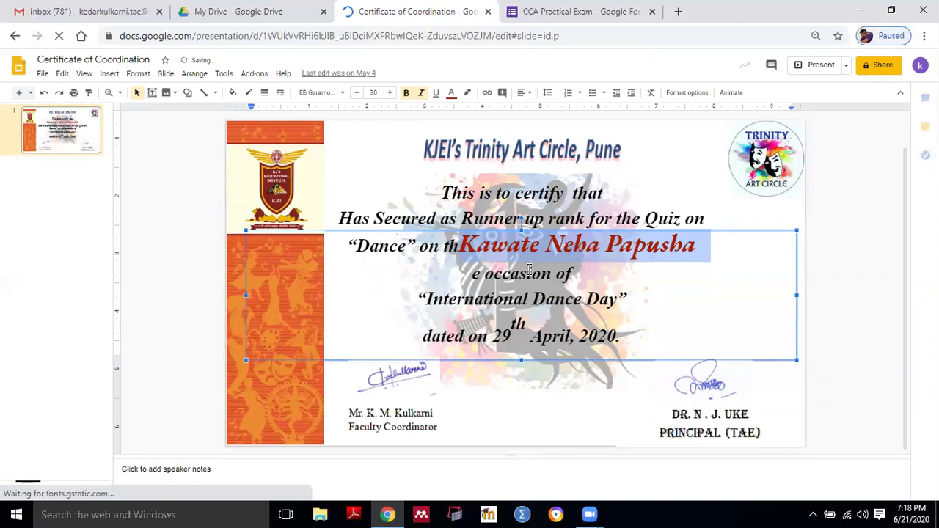
text({{)
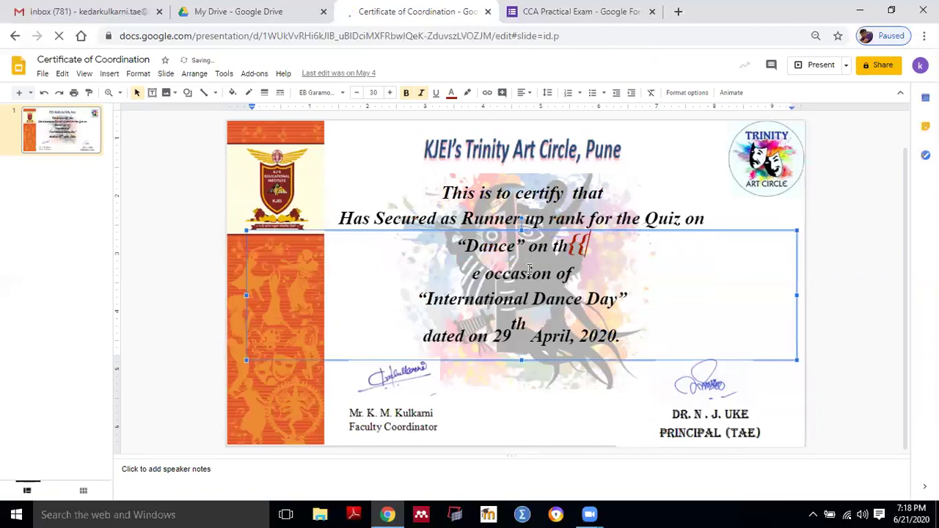
text(Full name)
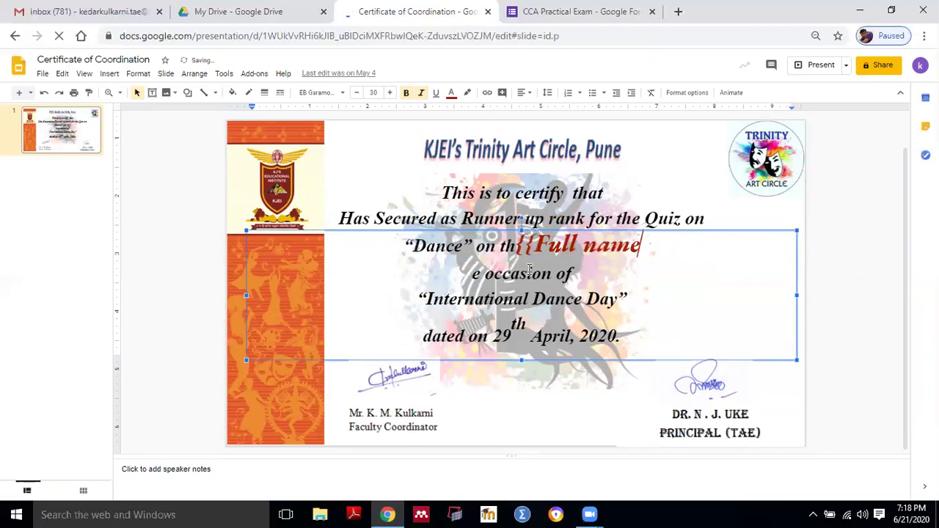
text(})
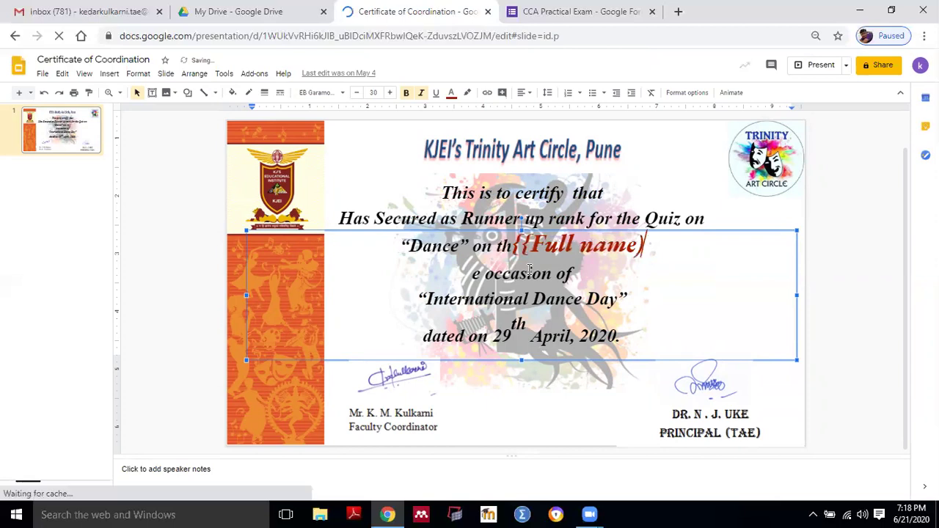
key(BackSpace)
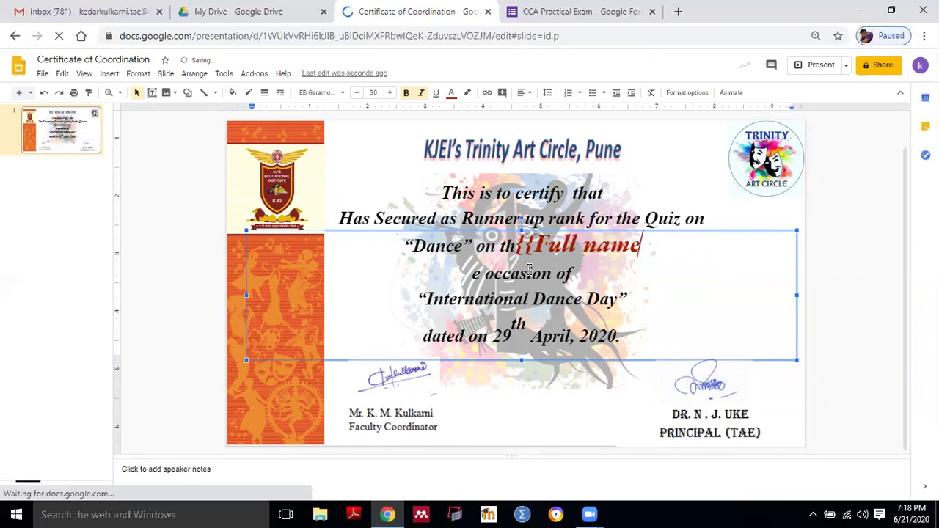
text(}})
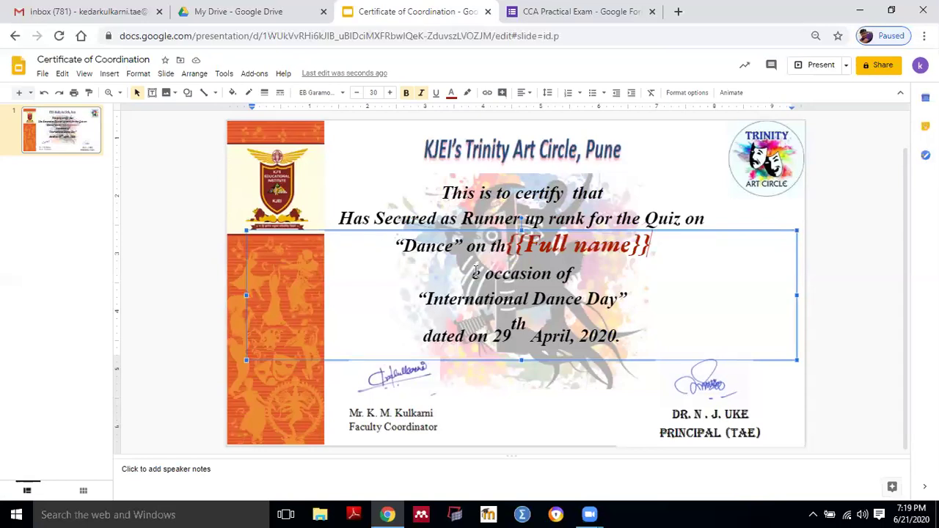
Complete the word "the" before the {{Full name}} placeholder and remove the stray "e" before "occasion of"
click(499, 309)
text(e)
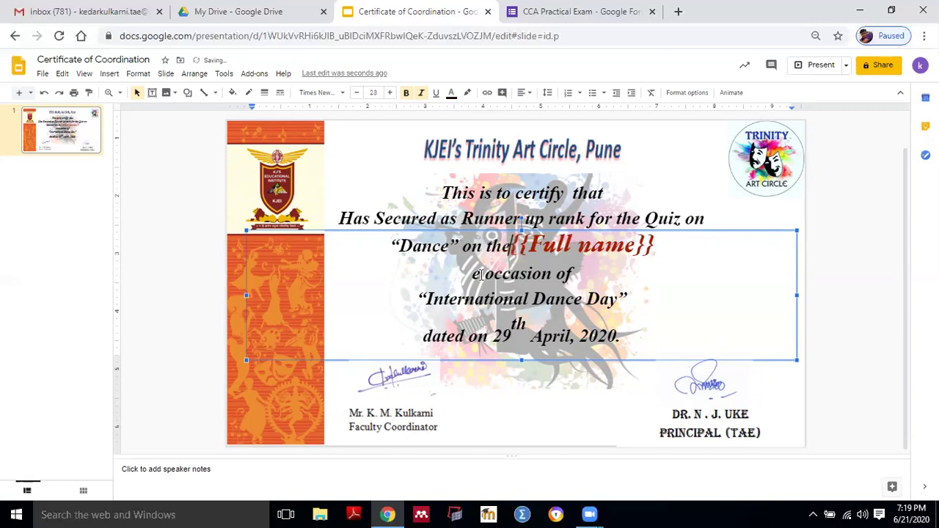
click(480, 276)
key(BackSpace)
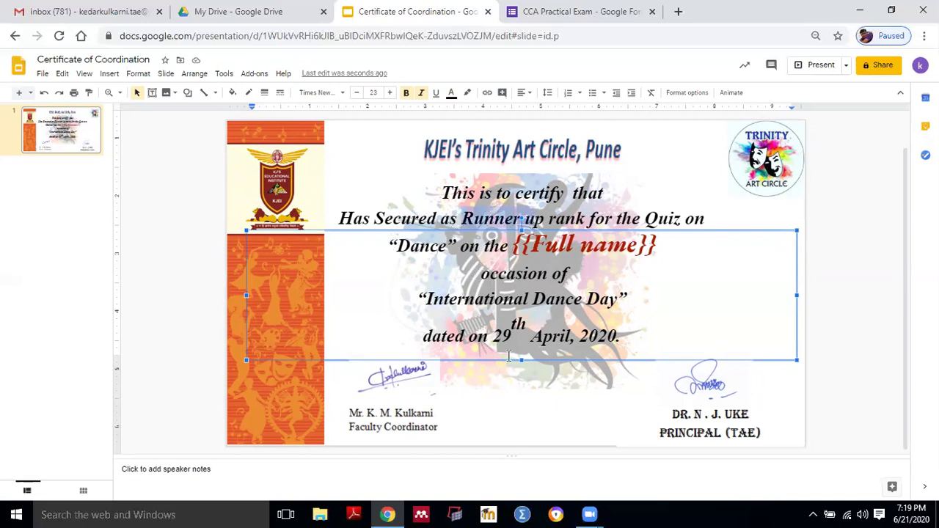
Check the faculty coordinator's and principal's signature images on the certificate, and close the presentation
click(402, 383)
click(708, 381)
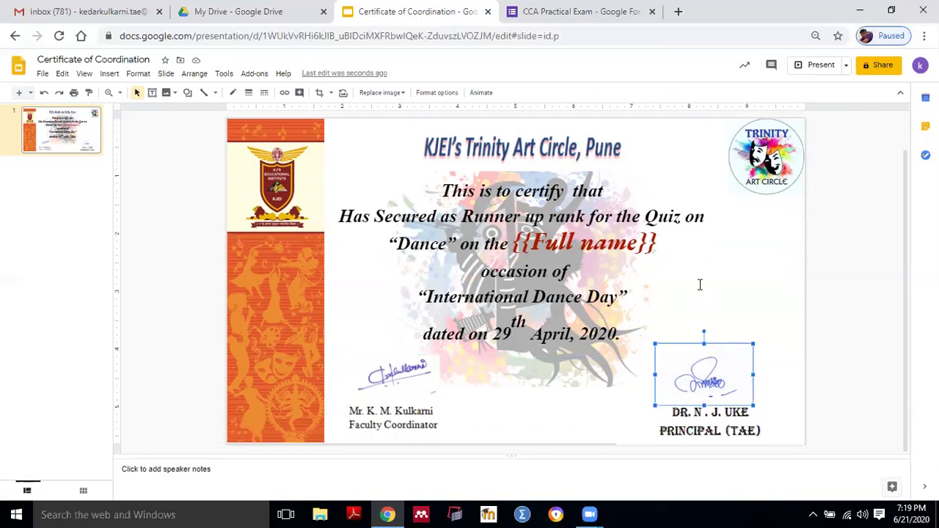
click(487, 12)
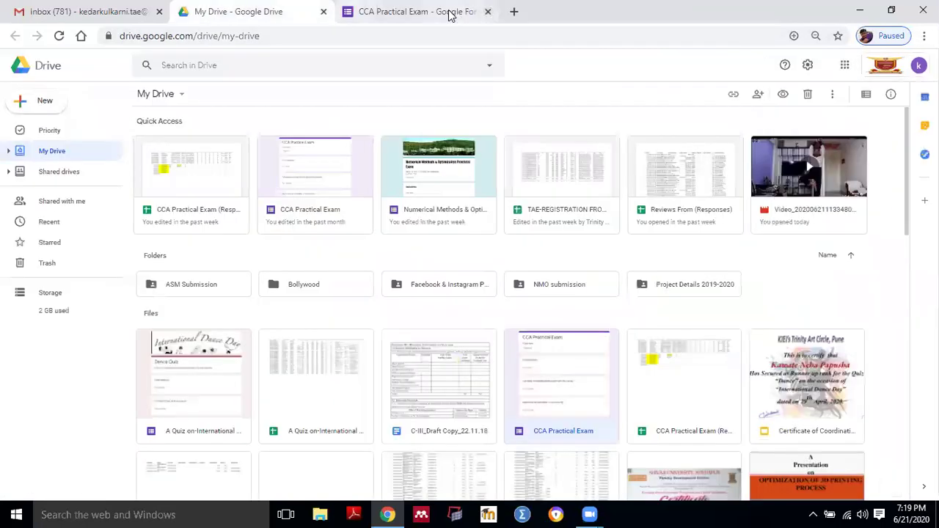
In the CCA Practical Exam form, choose the Certificate of Coordination presentation as Certify'em's custom template and save the changes
click(450, 11)
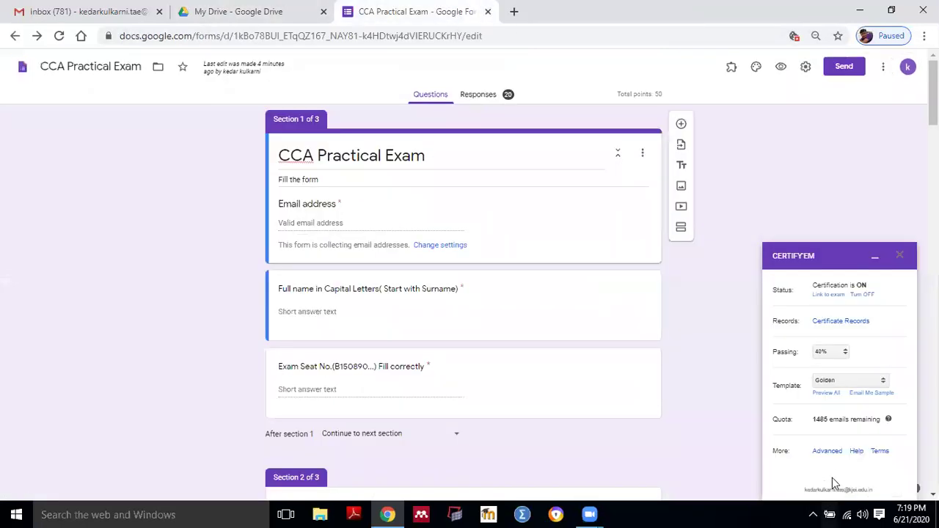
click(850, 382)
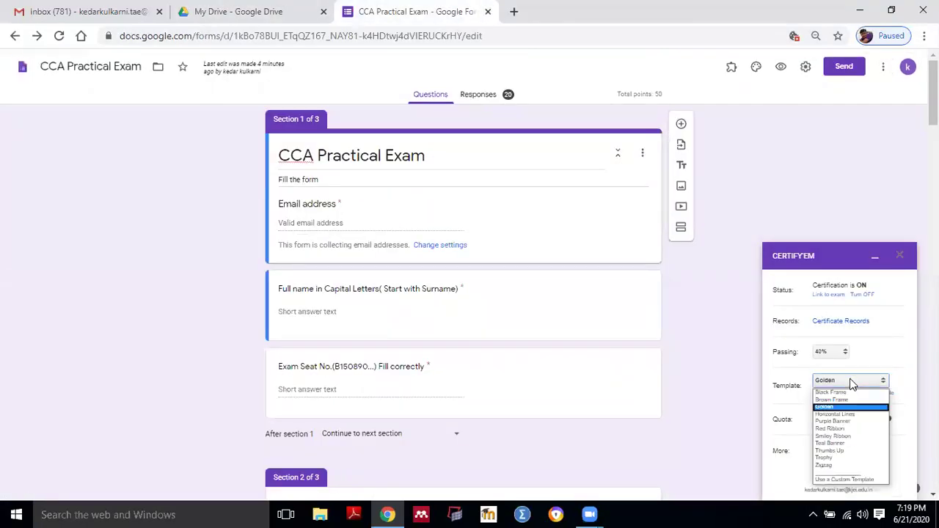
click(832, 482)
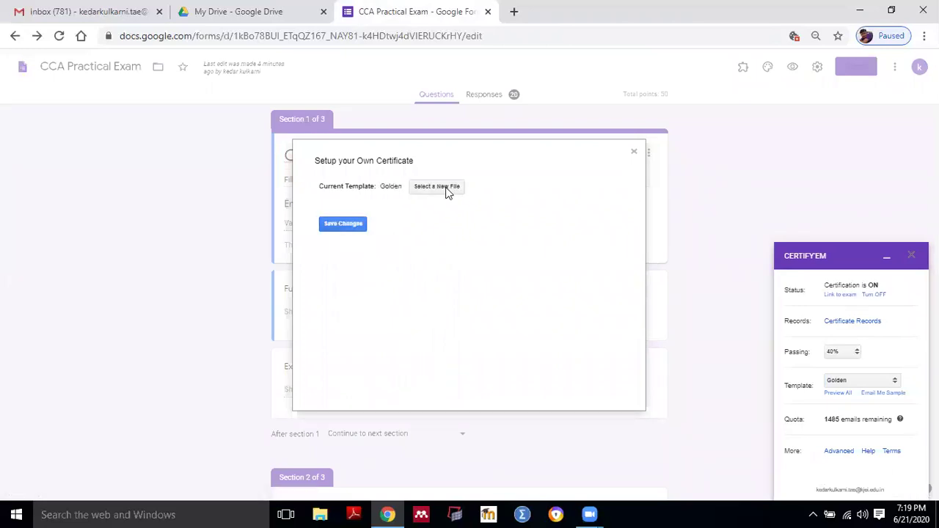
click(446, 187)
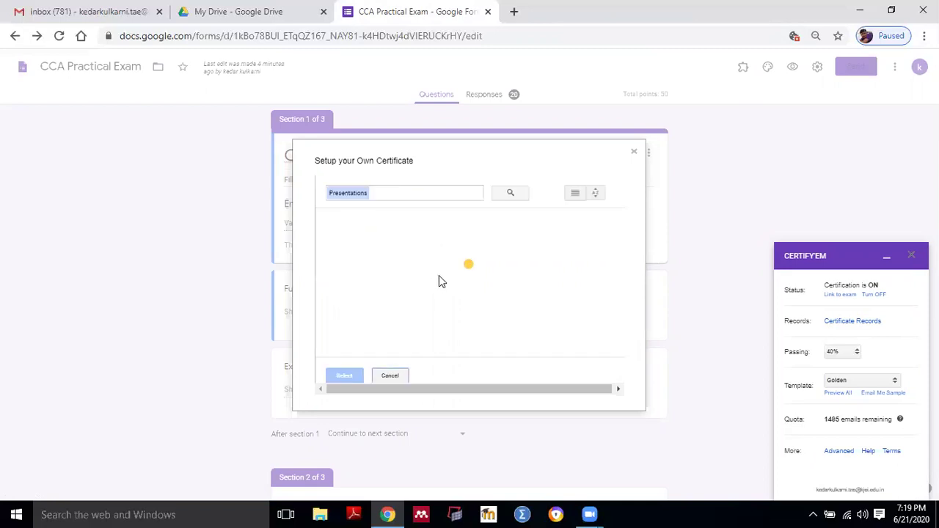
scroll(439, 275, down, 1)
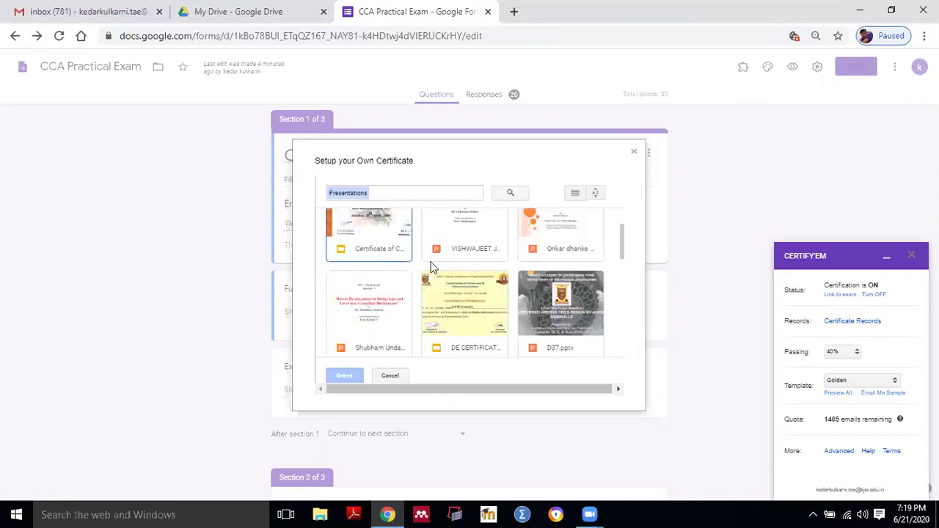
click(375, 223)
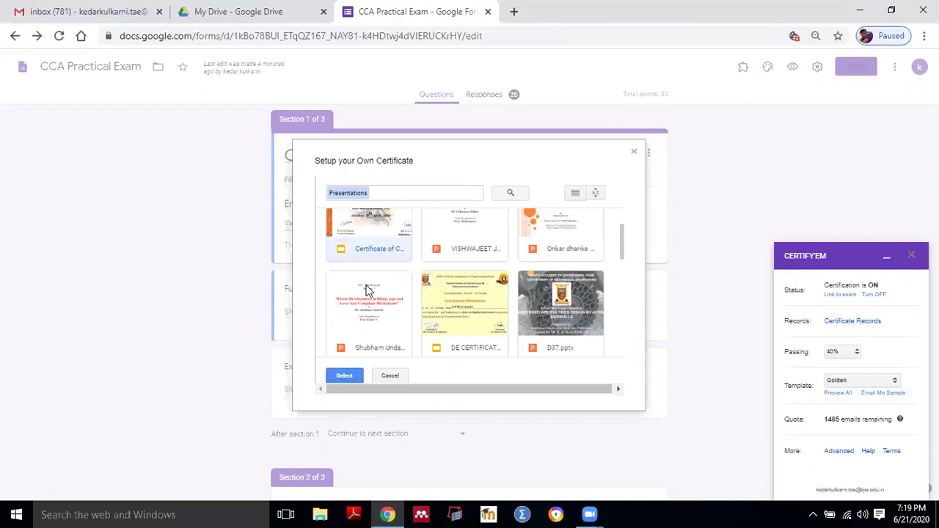
click(355, 374)
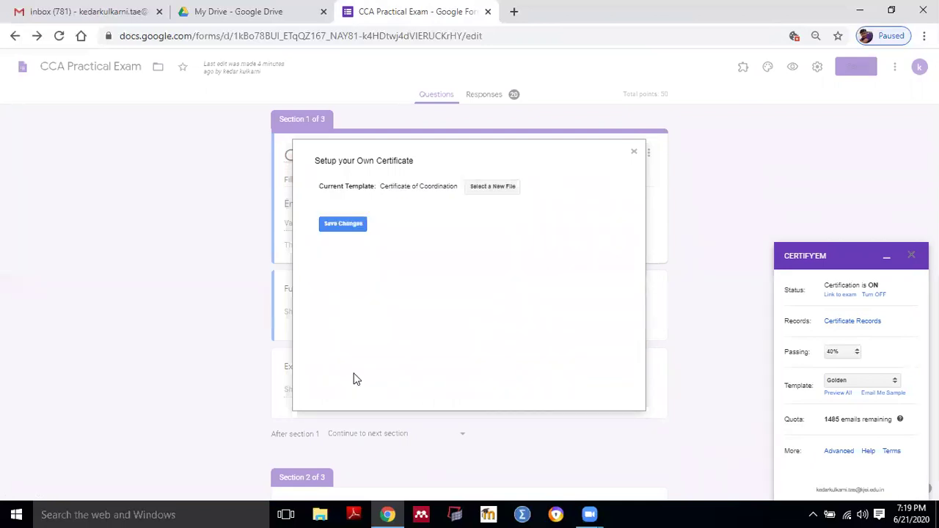
click(350, 231)
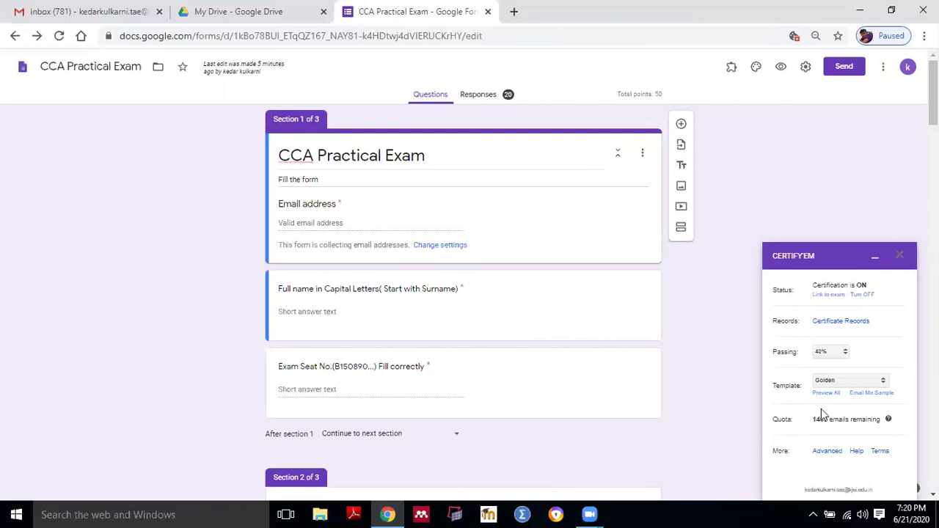
Reopen the custom template setup from the template choices, keep Certificate of Coordination as the current template, and save it
click(881, 382)
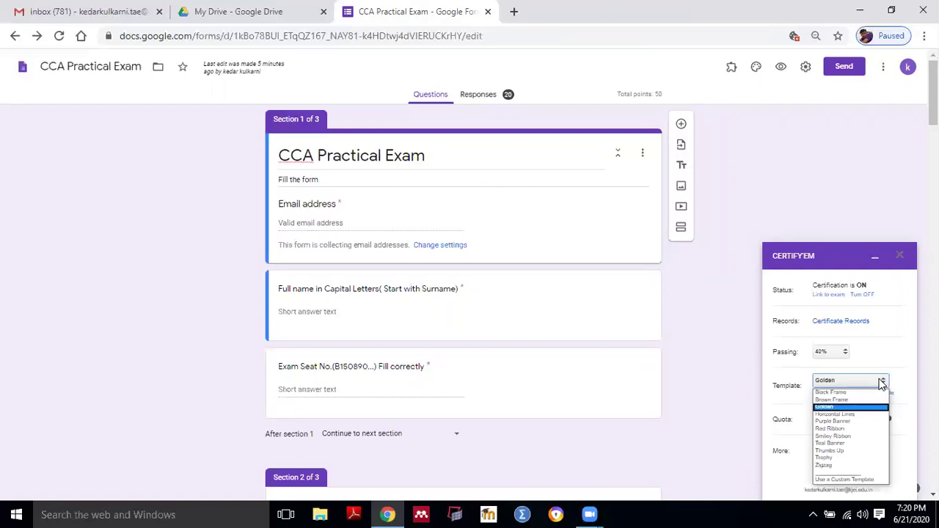
click(834, 477)
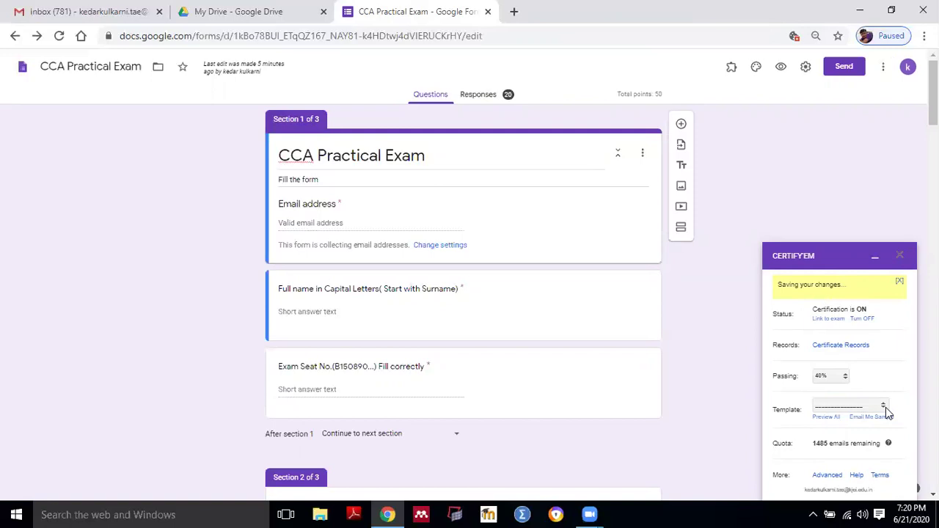
scroll(886, 407, down, 4)
click(881, 382)
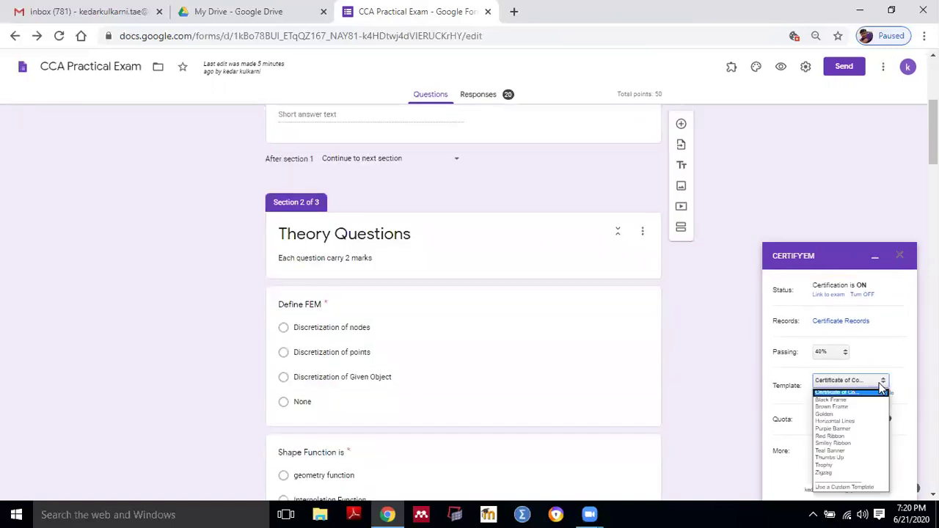
click(843, 486)
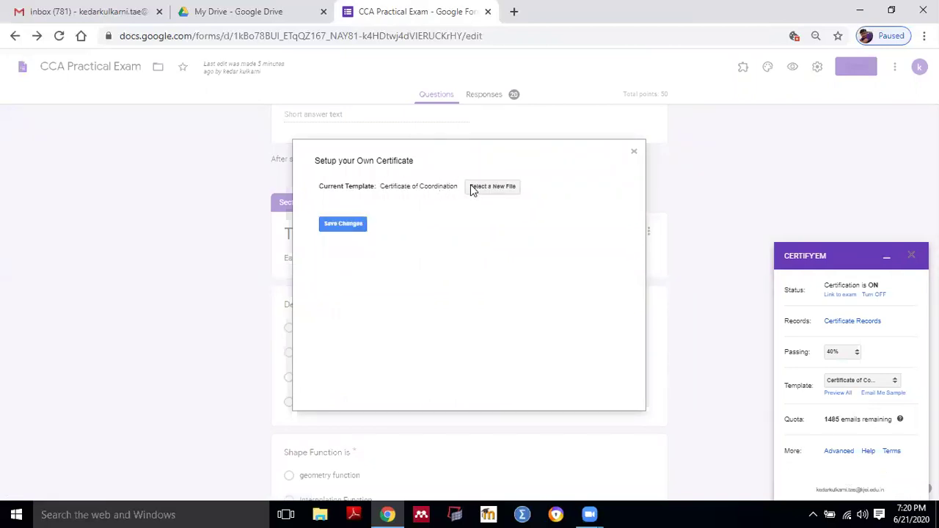
click(356, 225)
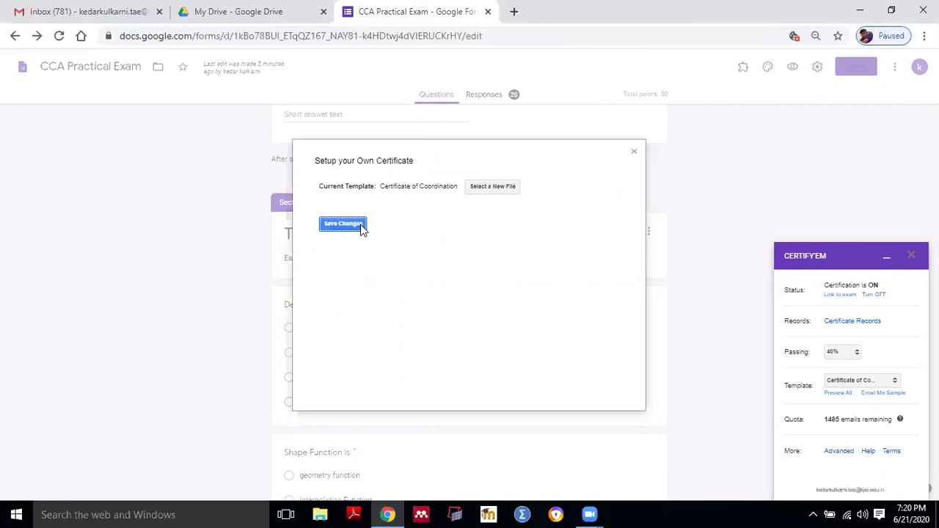
scroll(813, 413, down, 1)
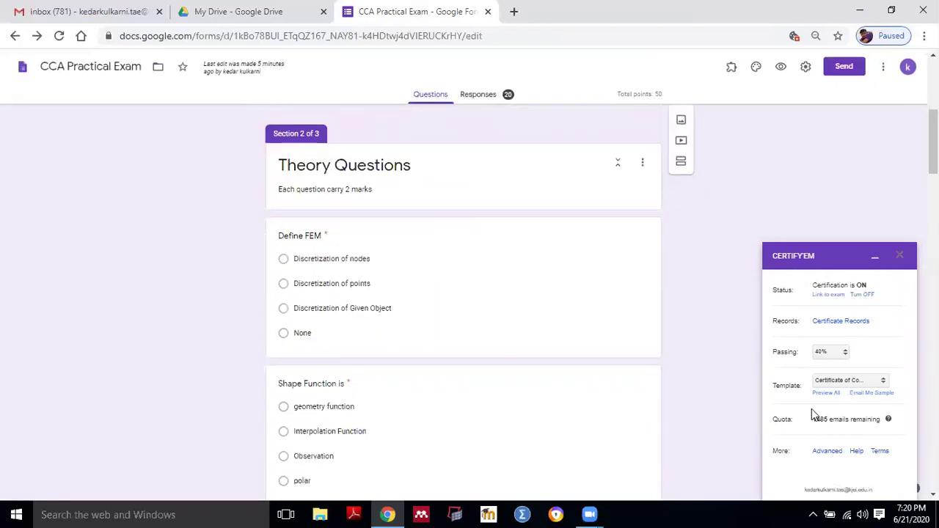
Have Certify'em email a sample certificate, and check the Gmail inbox for the message
click(854, 394)
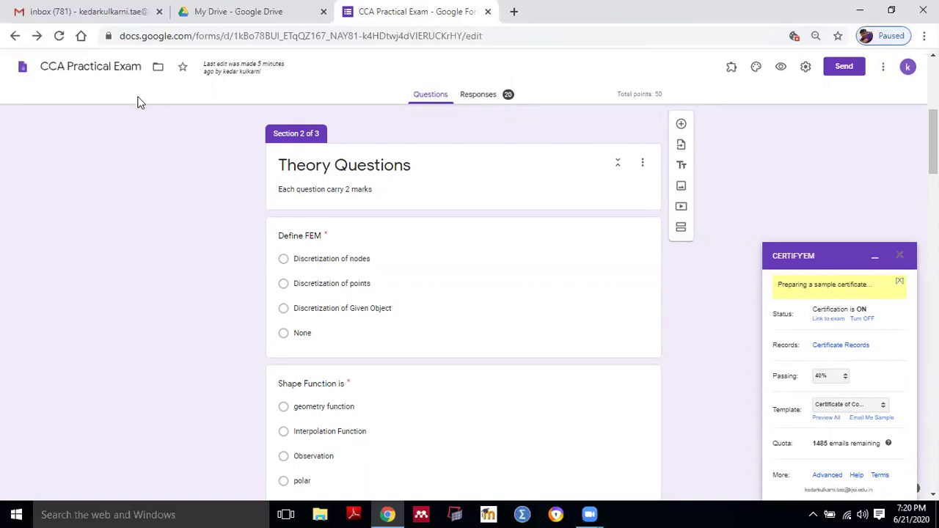
click(97, 14)
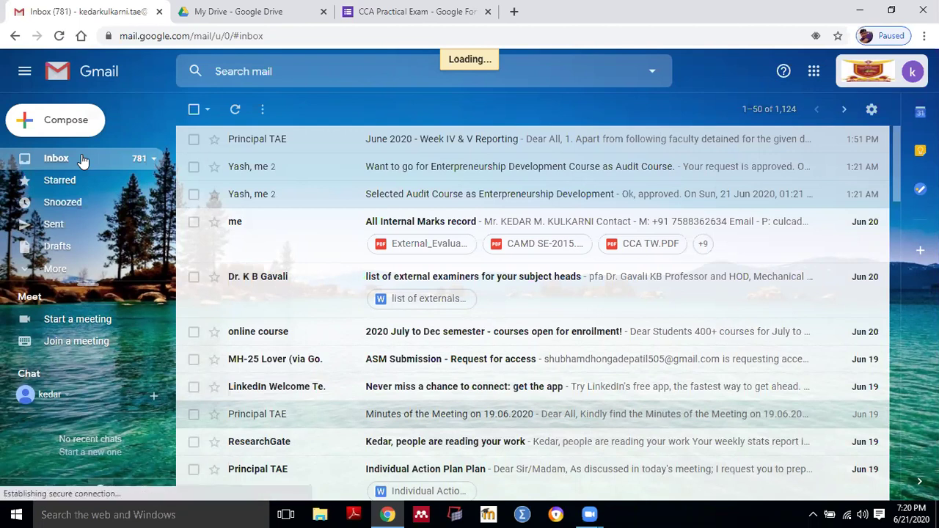
click(418, 13)
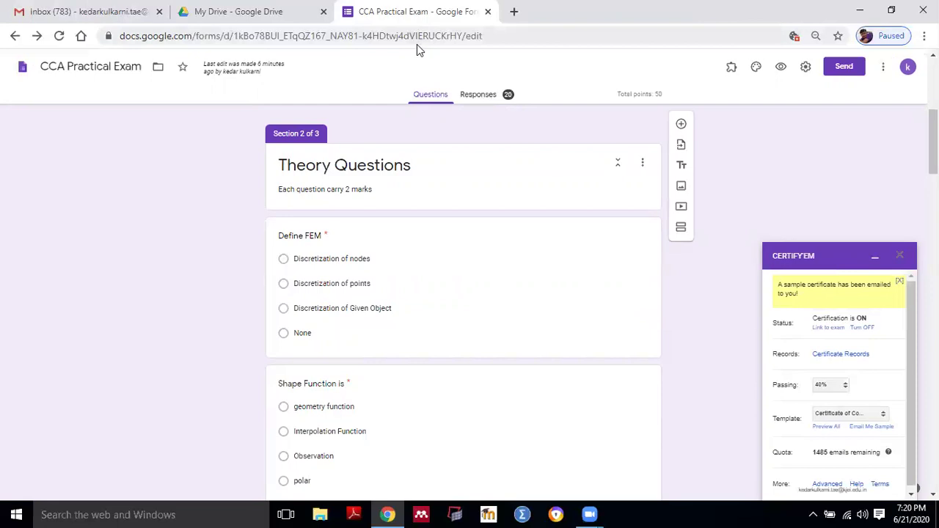
click(82, 11)
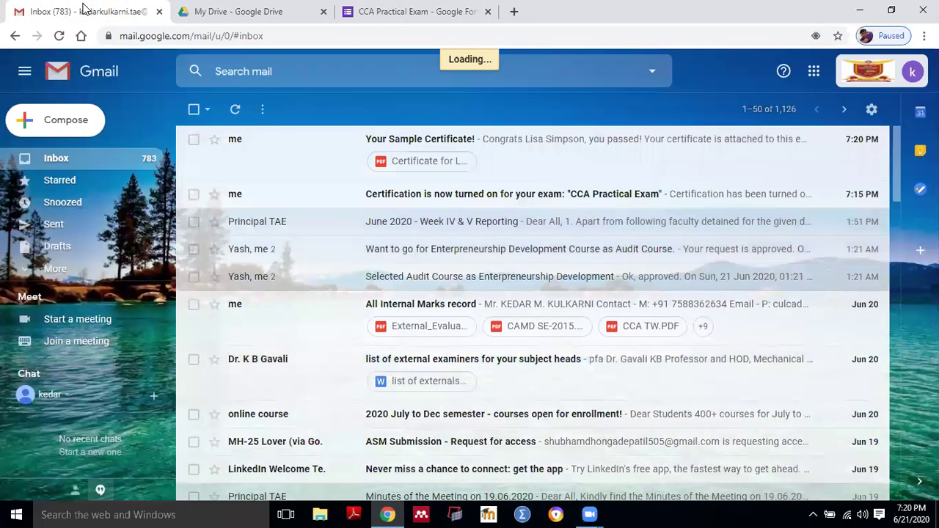
Open the Your Sample Certificate! email, inspect the recipient's name on the attached PDF certificate, and close the preview
click(332, 147)
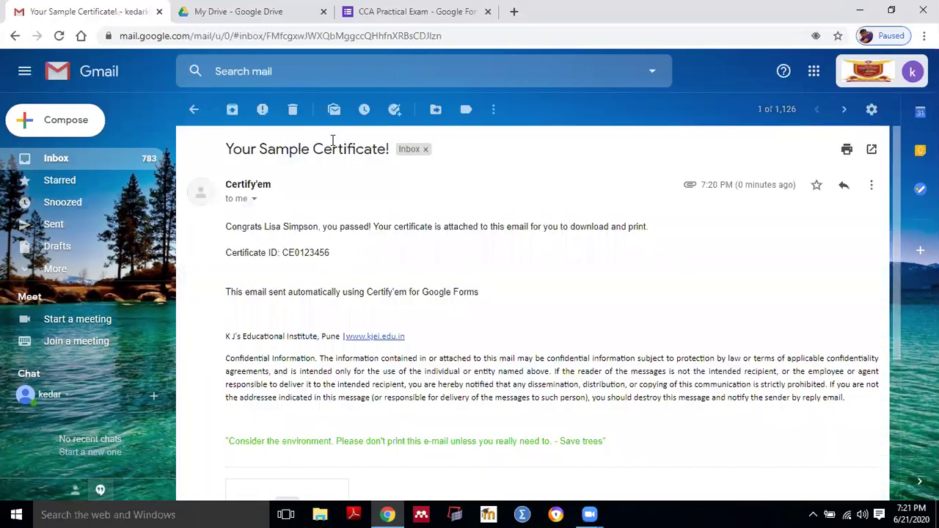
scroll(321, 253, down, 3)
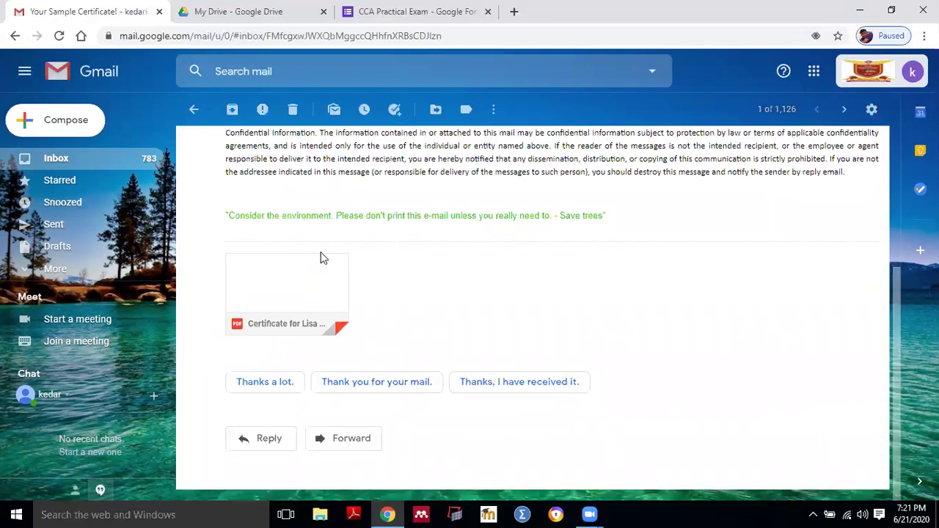
click(290, 276)
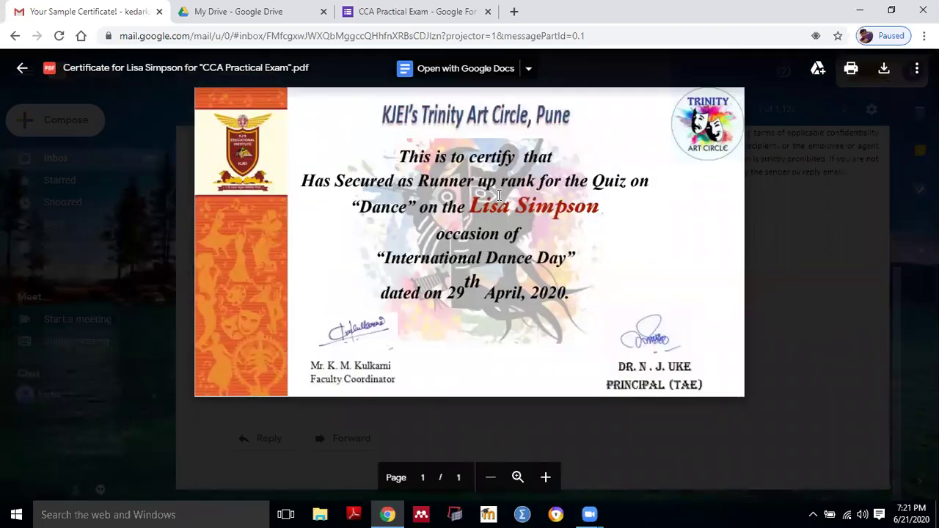
drag(472, 205, 584, 208)
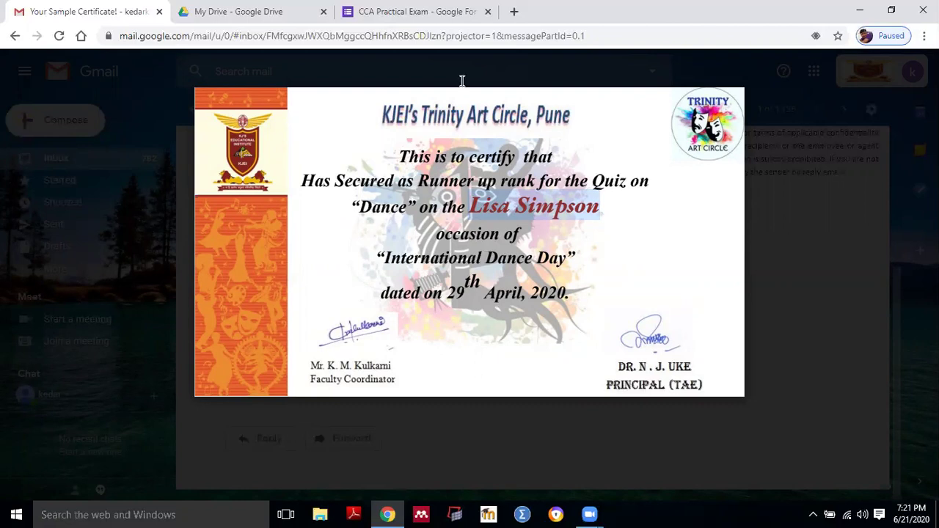
click(22, 67)
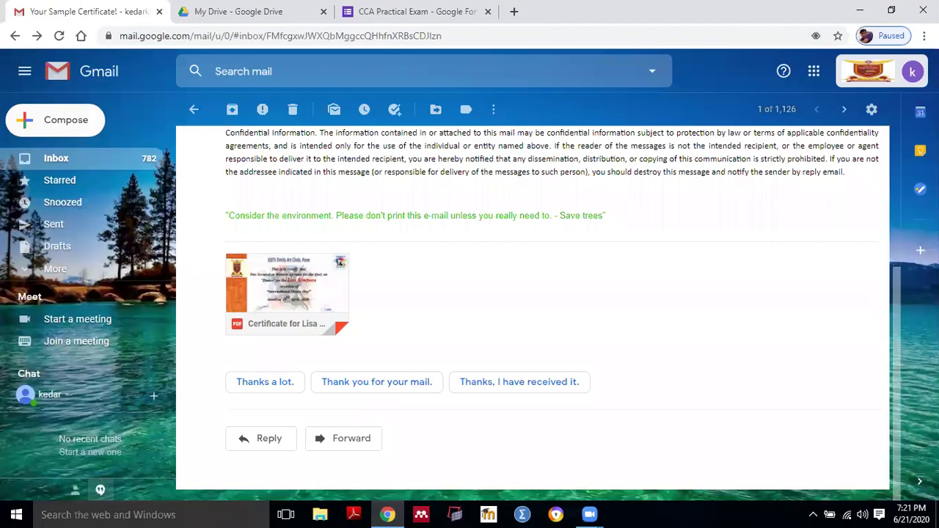
Back in the CCA Practical Exam form, review Certify'em's advanced options, leave the sender name, subject and body blank, and save
click(440, 12)
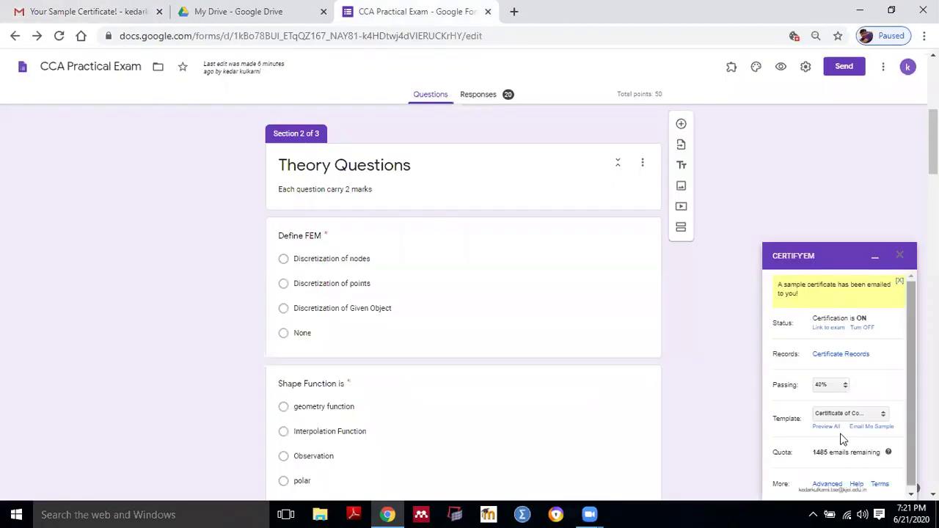
click(827, 479)
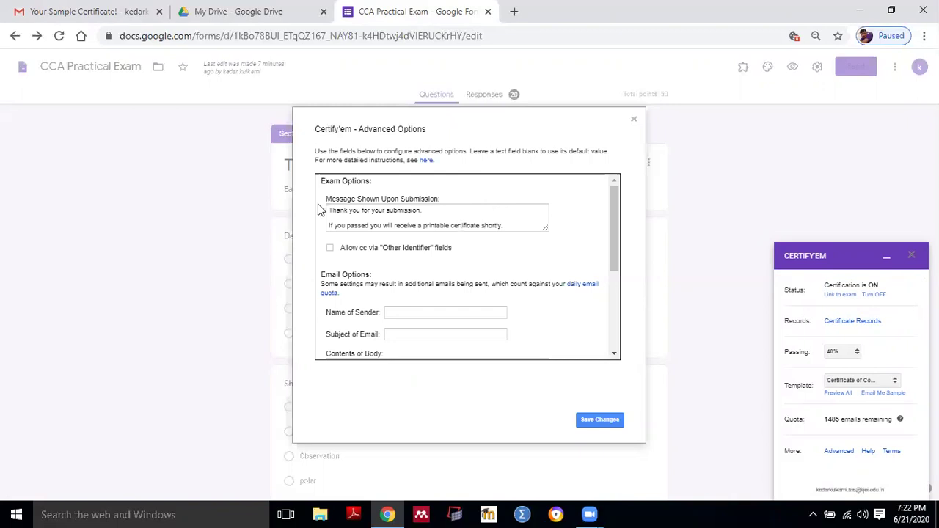
scroll(367, 270, down, 1)
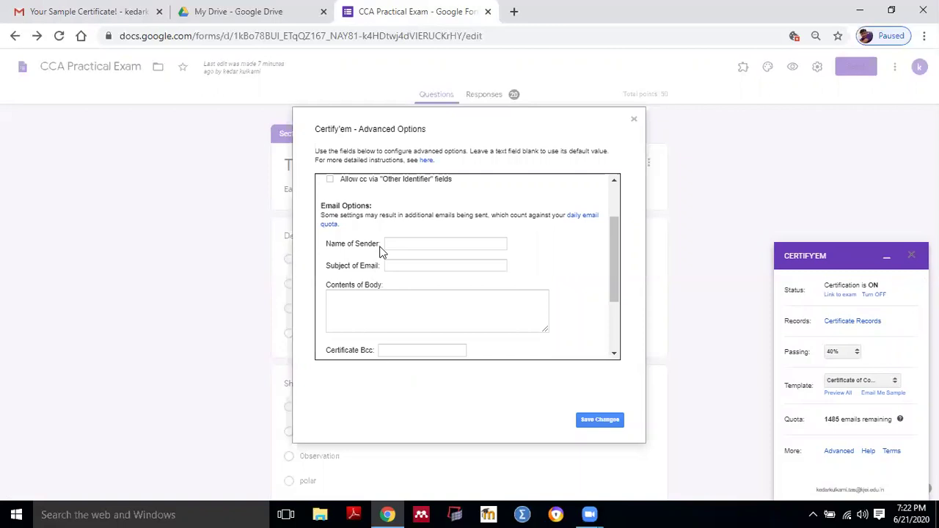
click(387, 242)
click(391, 268)
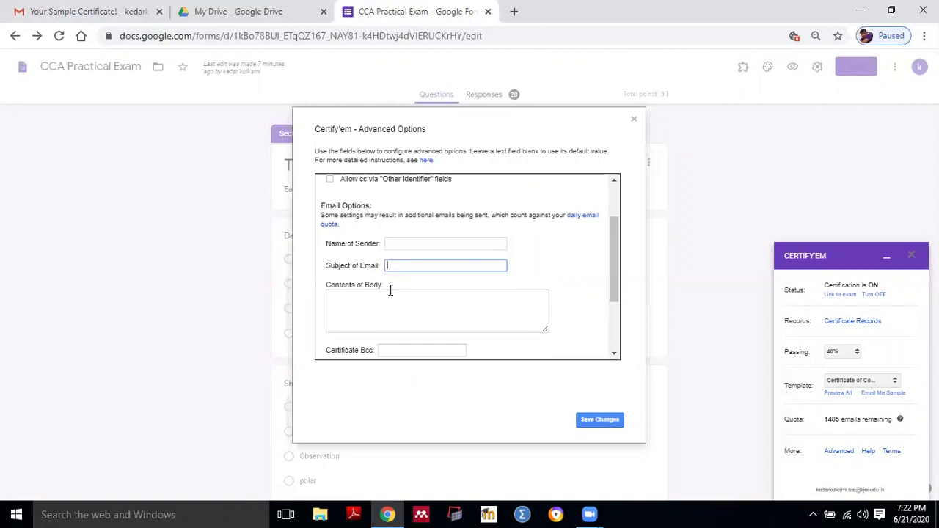
click(383, 300)
scroll(384, 298, down, 2)
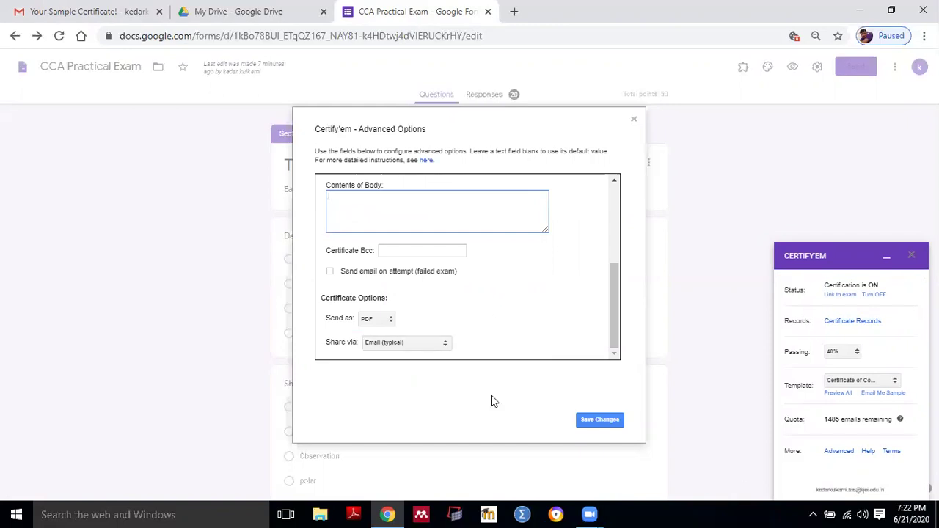
click(617, 424)
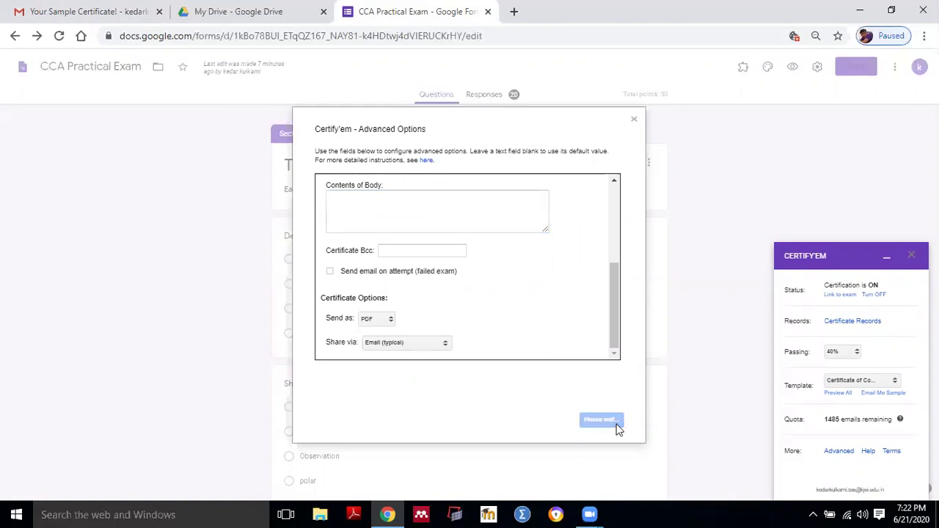